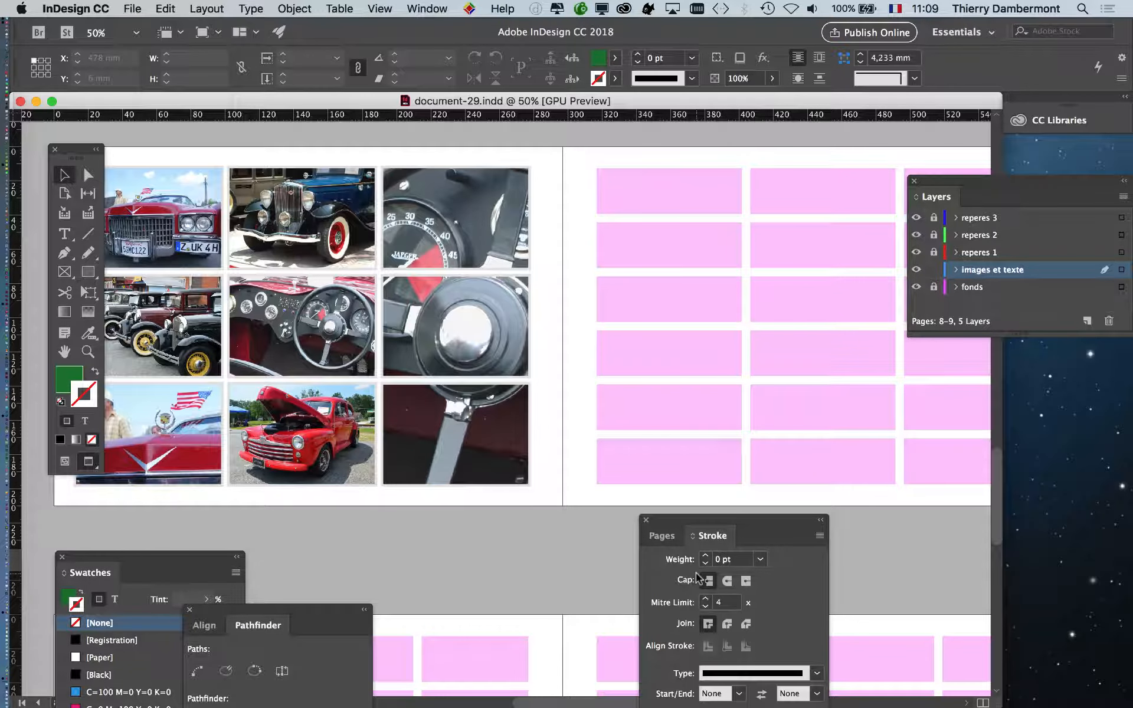
Switch the document to Normal screen mode and move the Stroke panel clear of the right-hand page's frame grid.
key("space")
left_click_drag(620, 359, 458, 352)
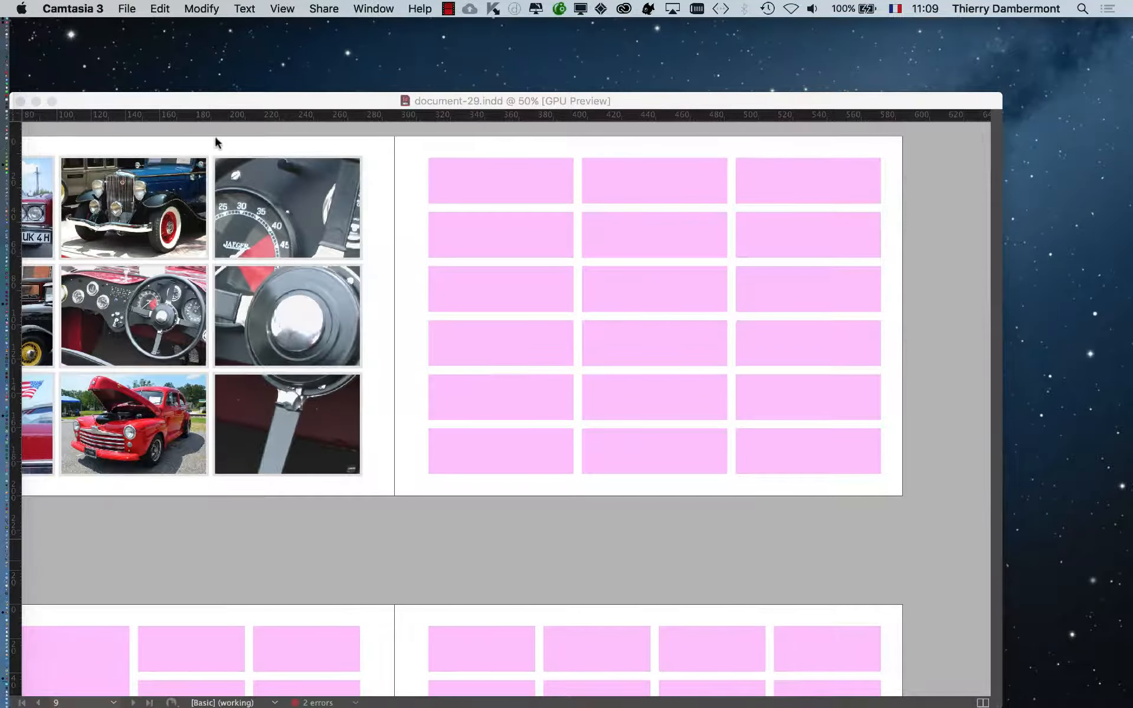
left_click(201, 100)
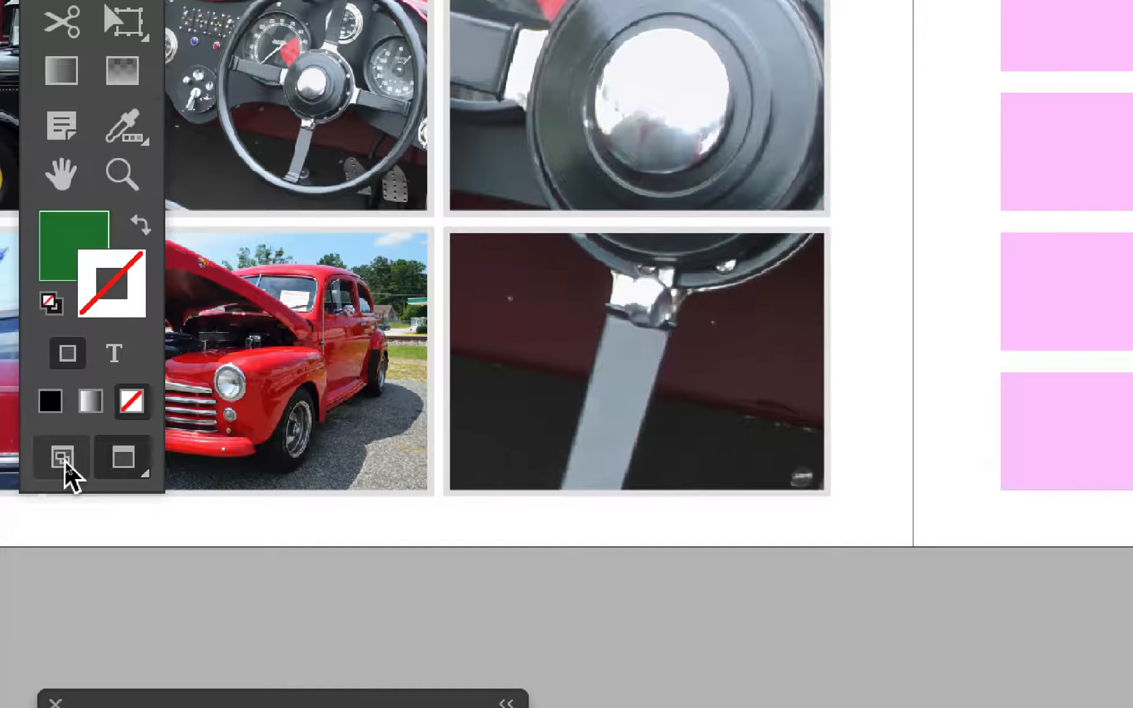
left_click(64, 460)
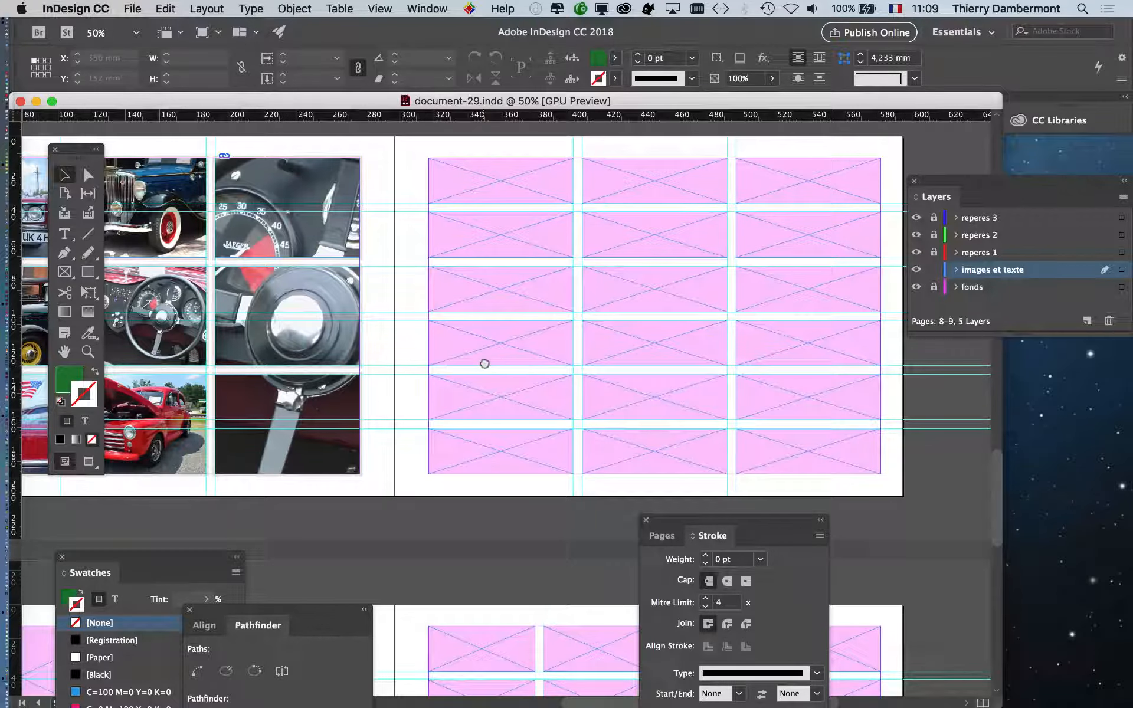
left_click_drag(513, 190, 278, 194)
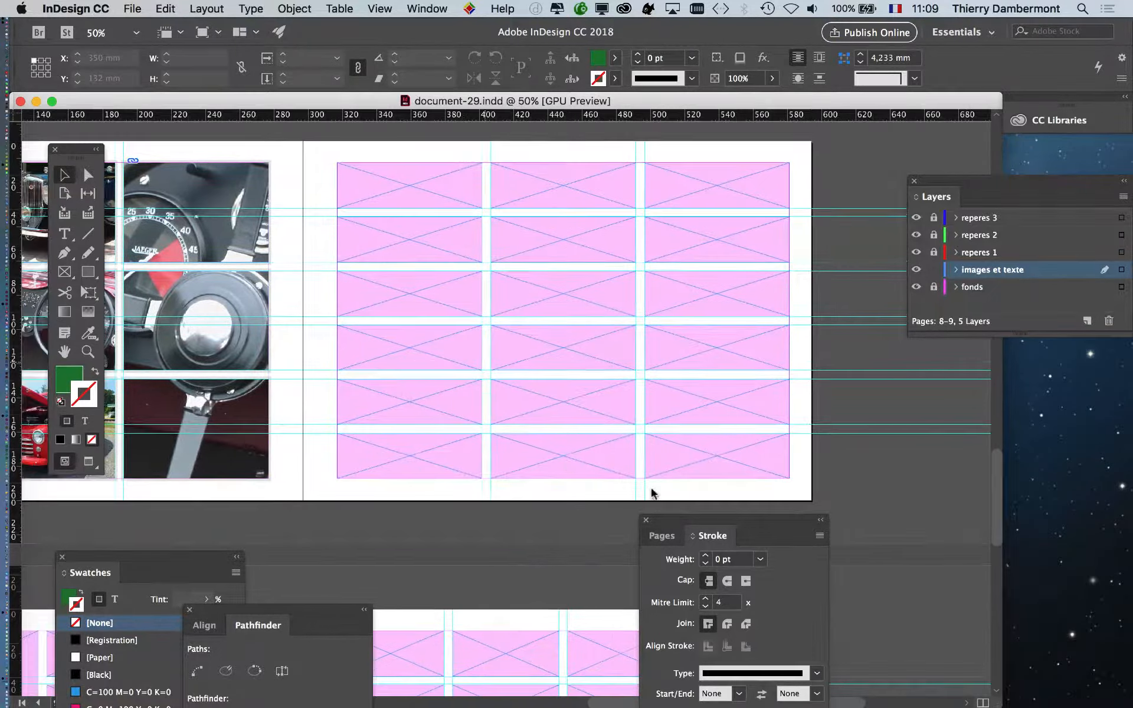
left_click_drag(697, 518, 888, 487)
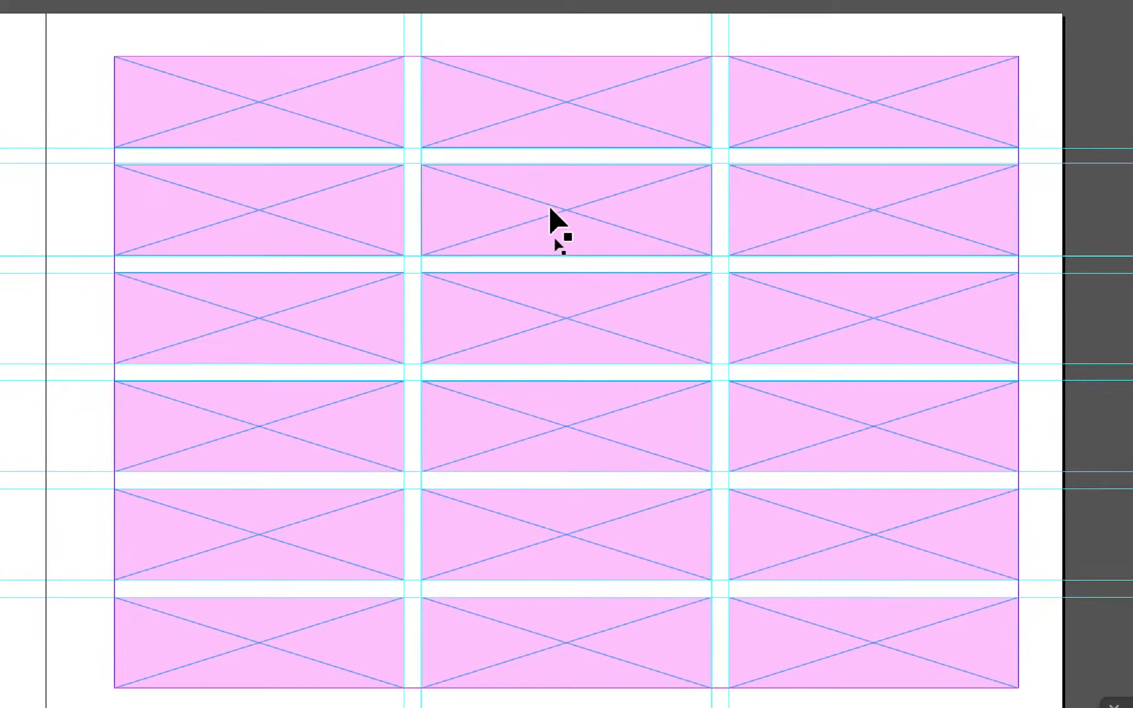
Delete the second, third, fifth and sixth frames in the middle column of the right-hand page.
left_click(549, 208)
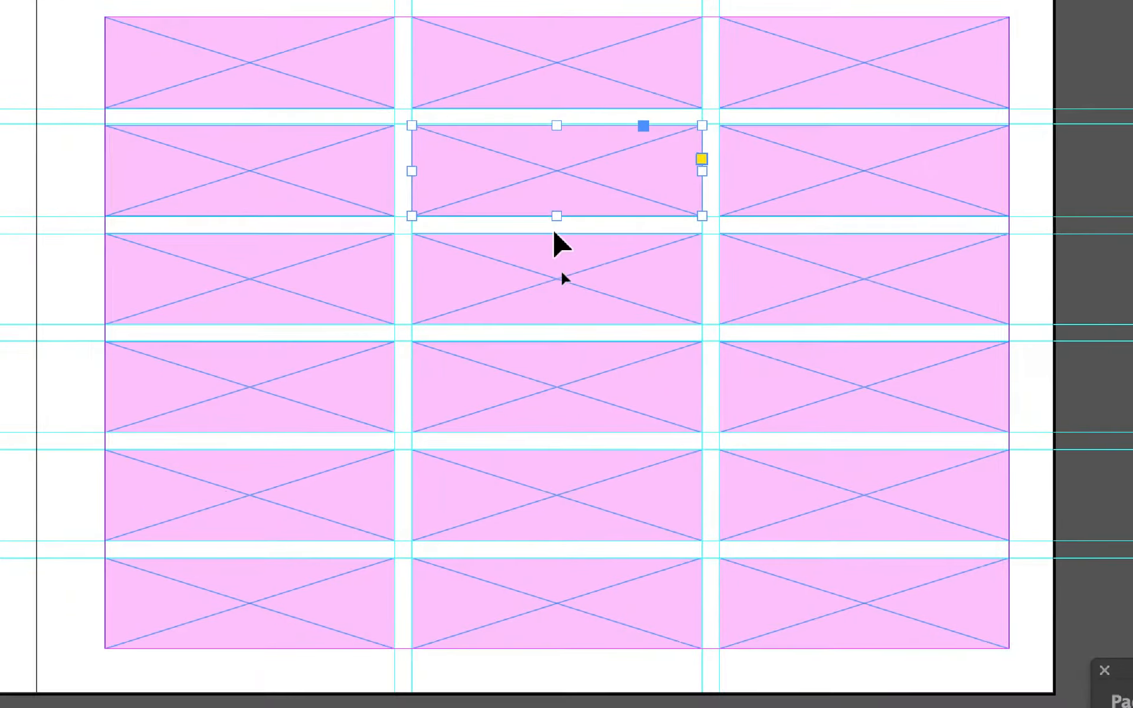
left_click(556, 282, "shift")
key("Delete")
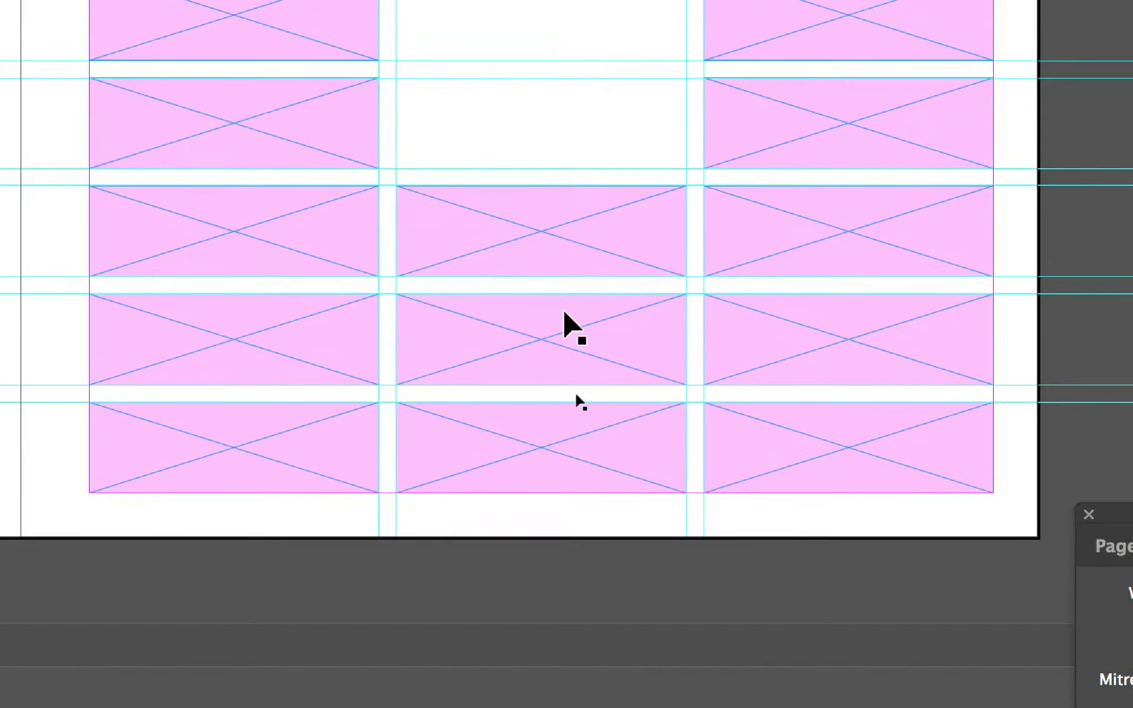
left_click(578, 452)
left_click(585, 577, "shift")
key("Delete")
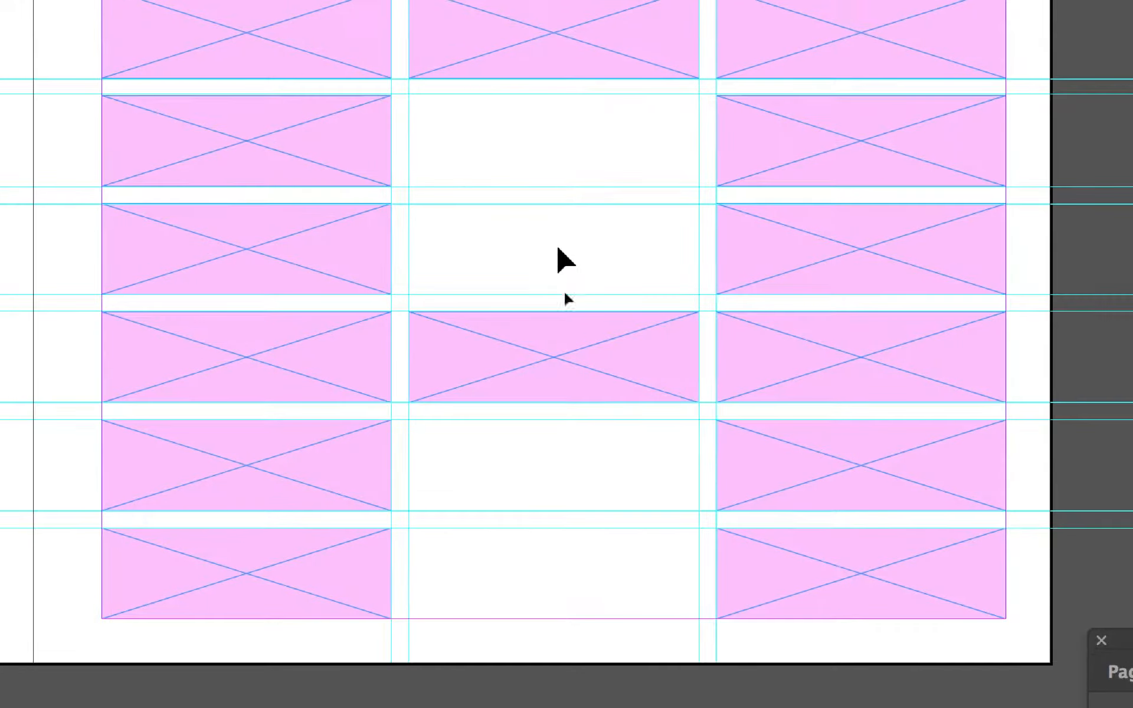
Stretch the two remaining middle-column frames downward so that each spans three grid rows.
left_click(556, 187)
left_click_drag(559, 189, 559, 271)
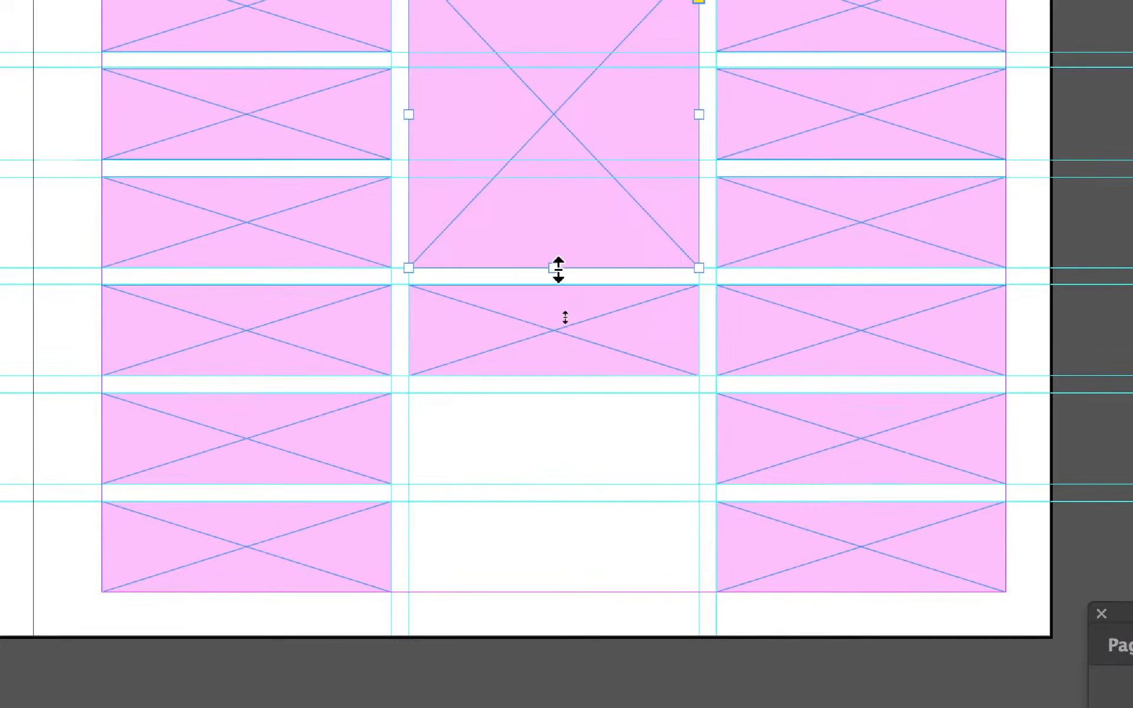
left_click(559, 331)
left_click_drag(557, 379, 555, 416)
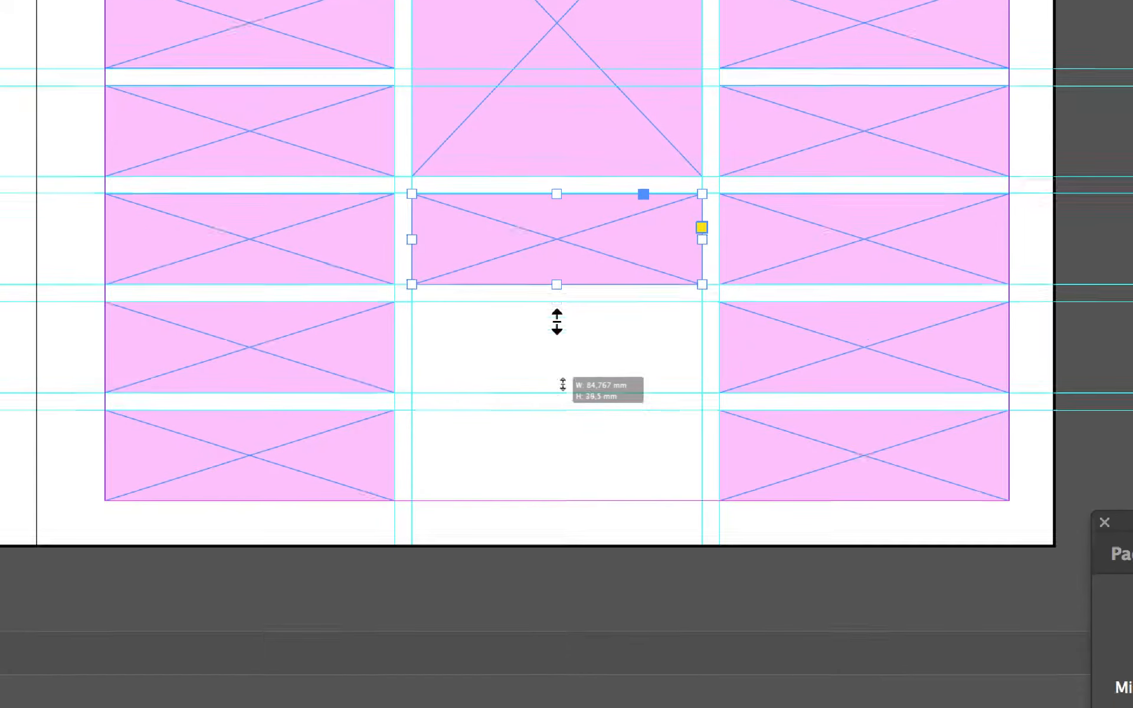
left_click_drag(557, 322, 557, 499)
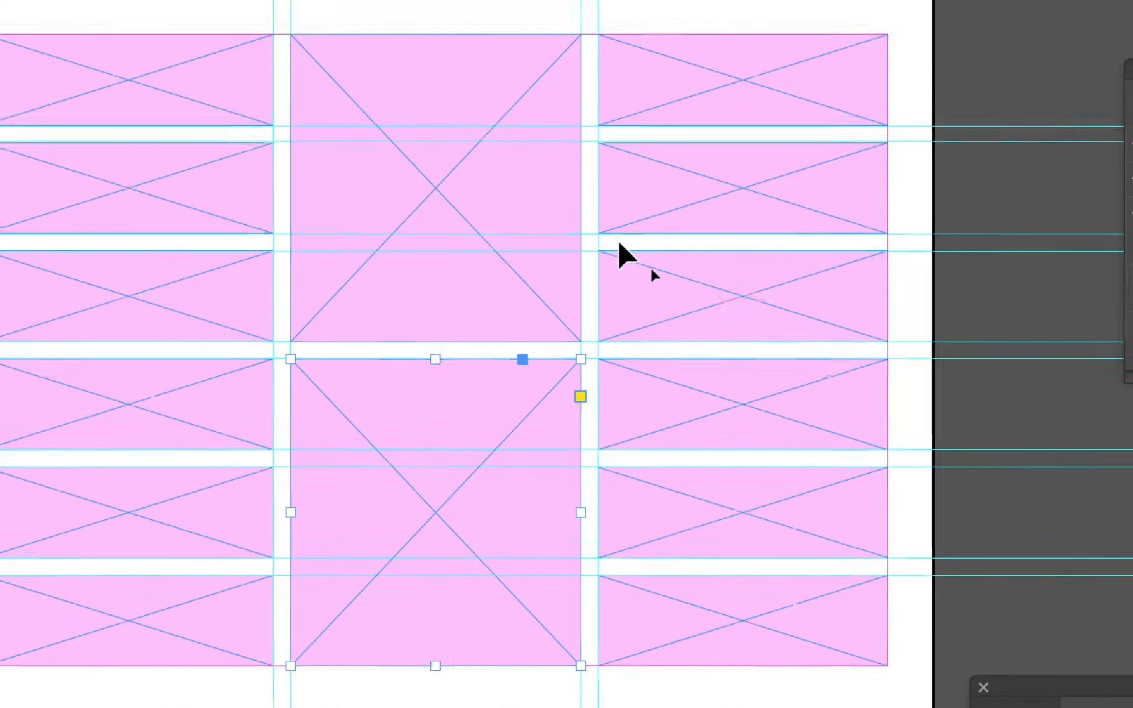
Delete the second, third, fifth and sixth frames in the third column of the right-hand page.
left_click(639, 228)
key("Delete")
left_click(649, 284)
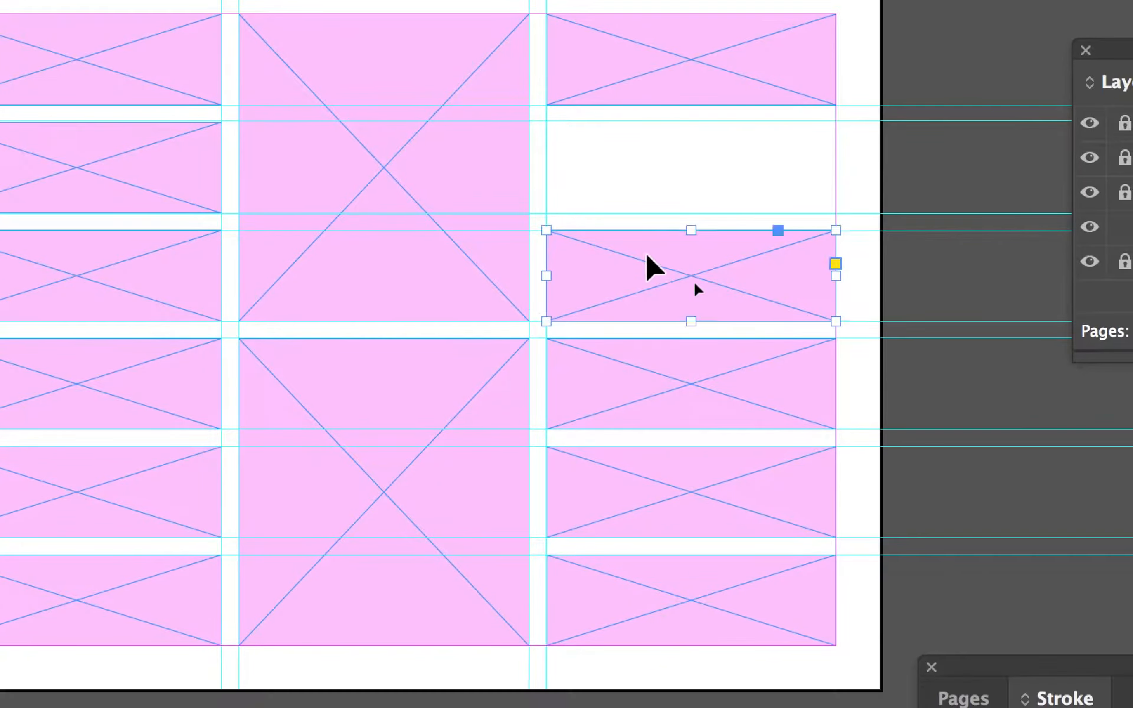
key("Delete")
left_click(640, 525)
key("Delete")
left_click(649, 624)
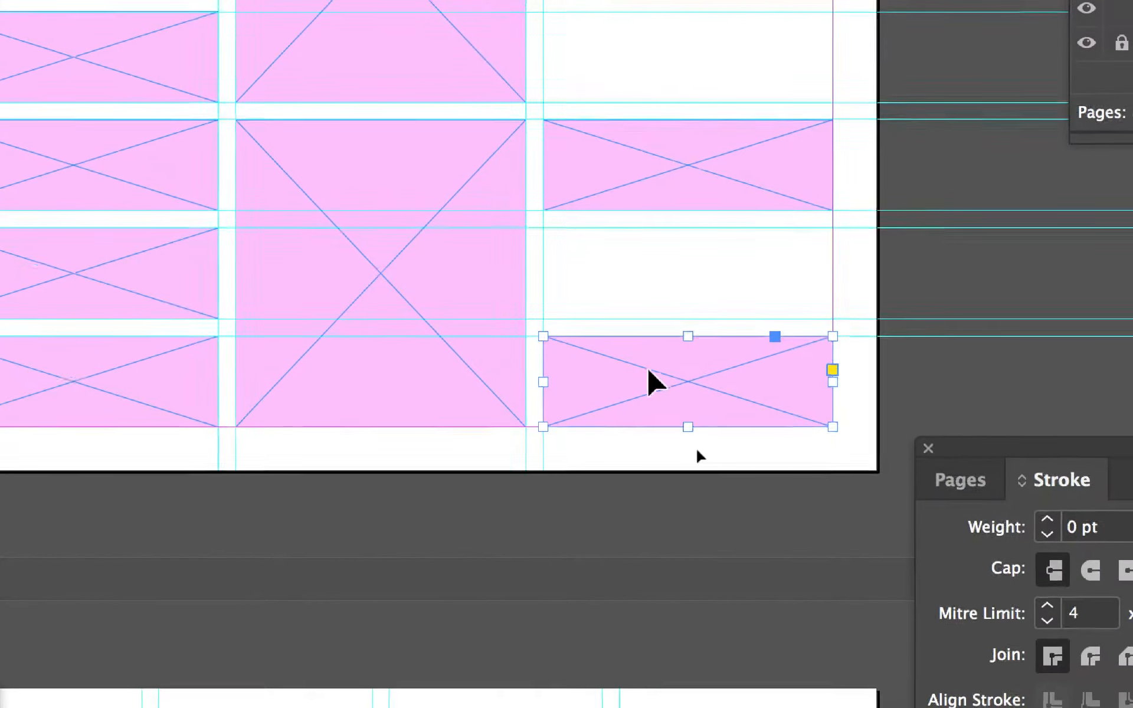
key("Delete")
Stretch the two remaining third-column frames downward so that each spans three grid rows, aligned to the guides and bottom margin.
left_click(667, 189)
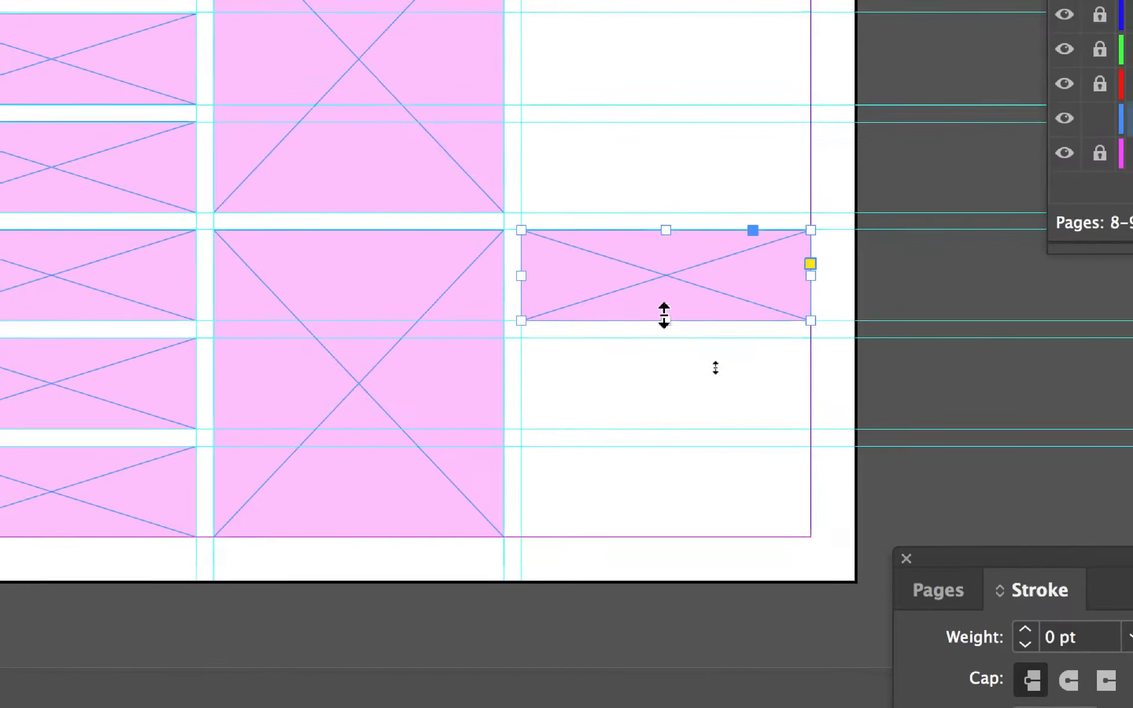
left_click_drag(664, 319, 664, 533)
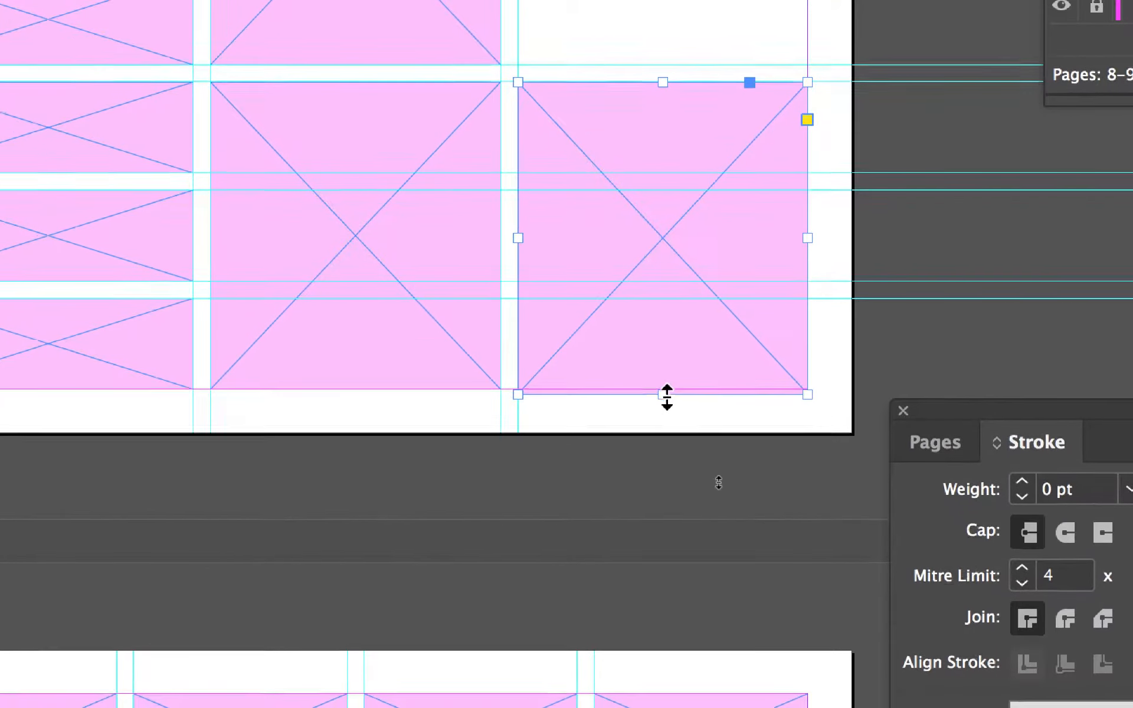
left_click_drag(667, 404, 666, 397)
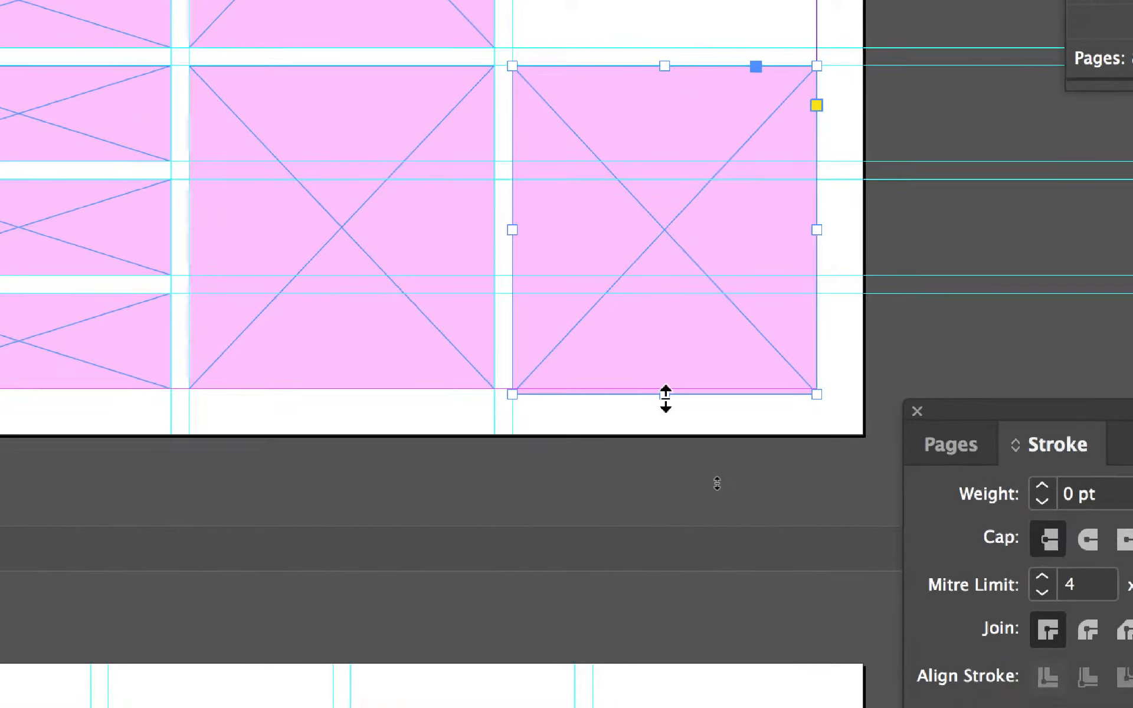
mouse_move(666, 397)
left_mouse_down()
mouse_move(668, 418)
mouse_move(668, 391)
left_mouse_up()
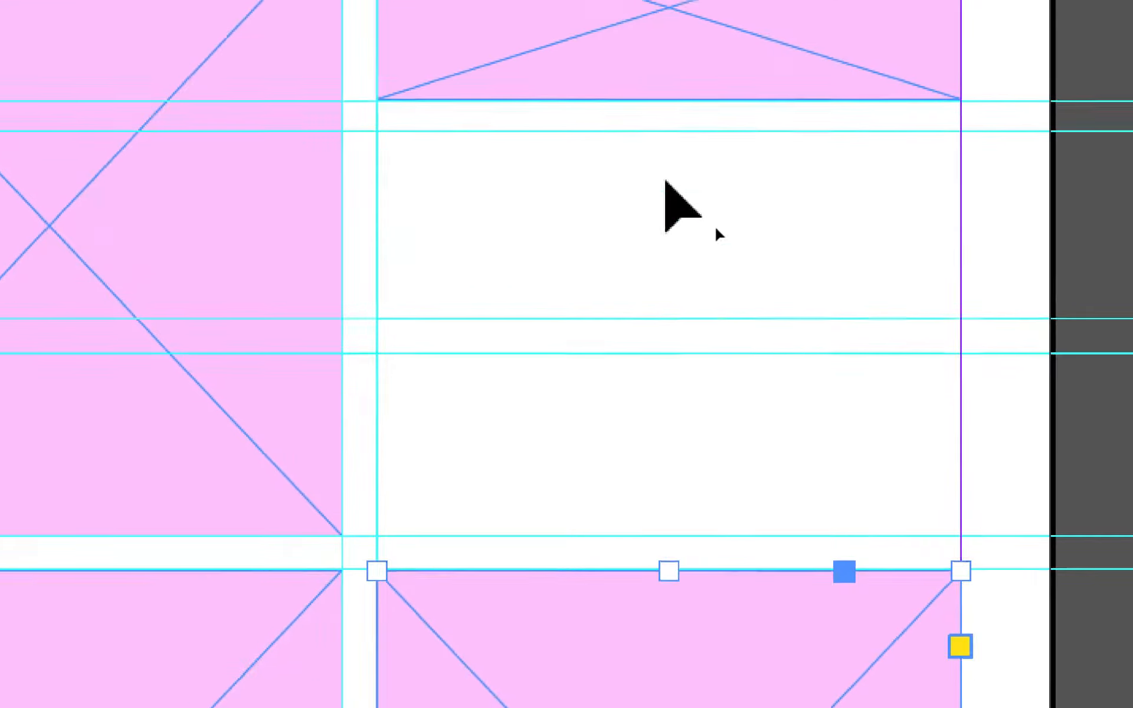
left_click(665, 156)
left_click_drag(667, 164, 675, 266)
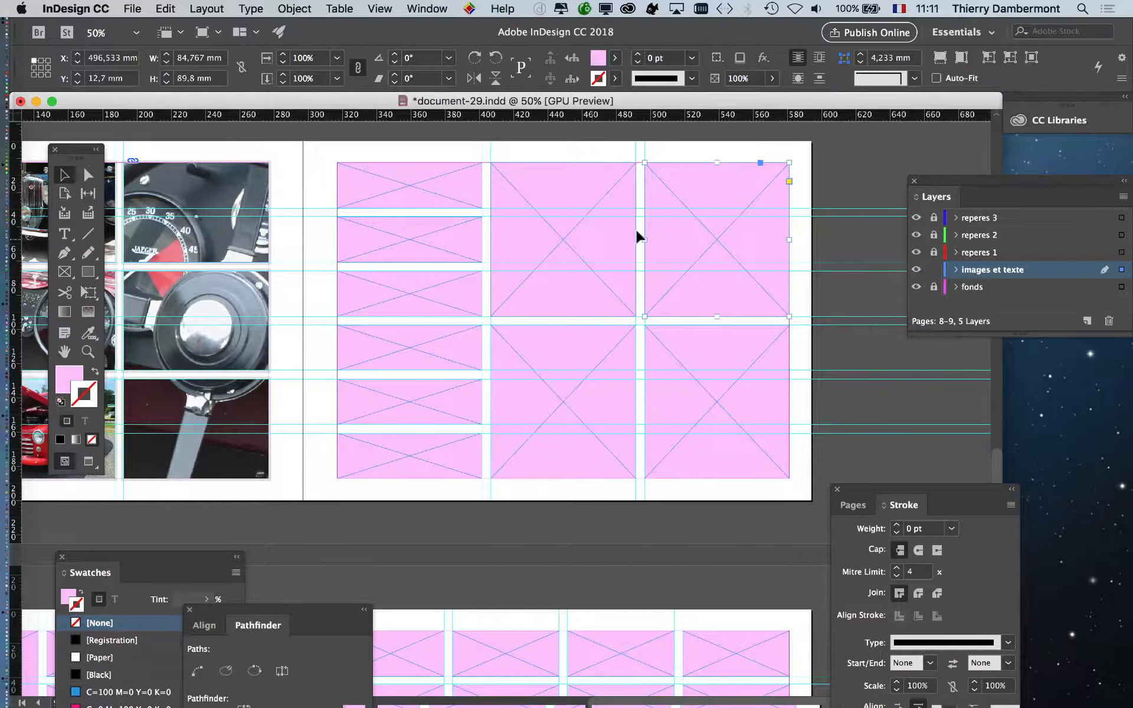
Review the four enlarged frames on page 9 and the text-and-image layout of the preceding animal spread.
left_click(673, 404)
left_click(598, 403)
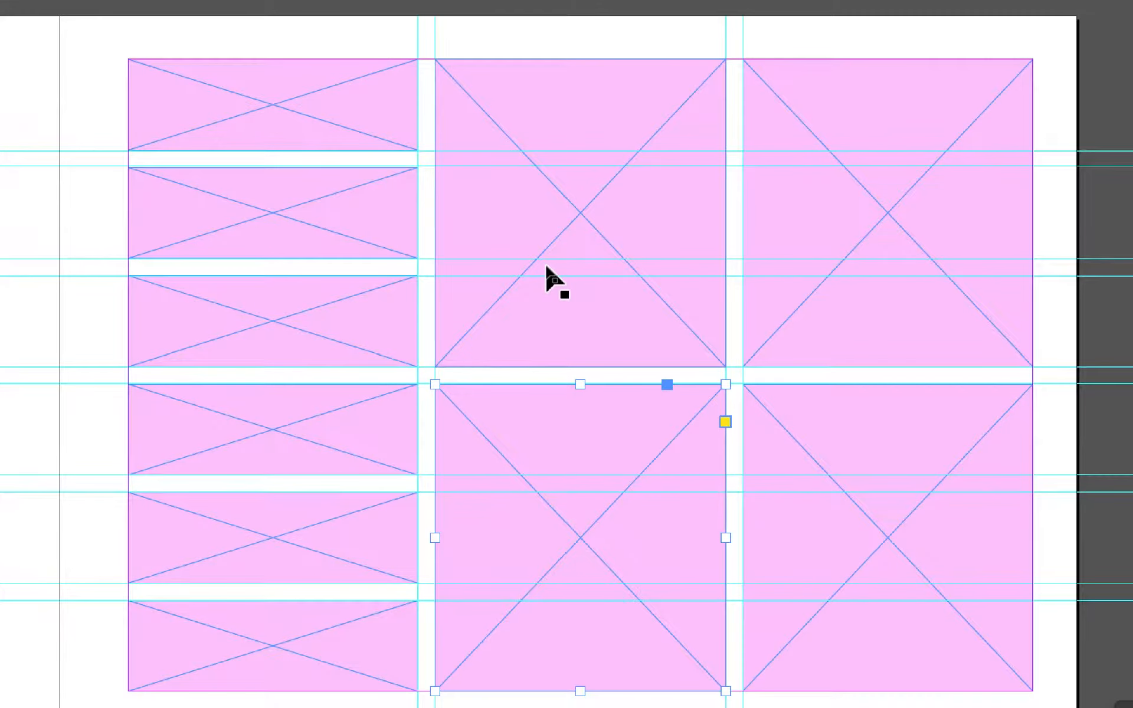
left_click(548, 268)
left_click(809, 295)
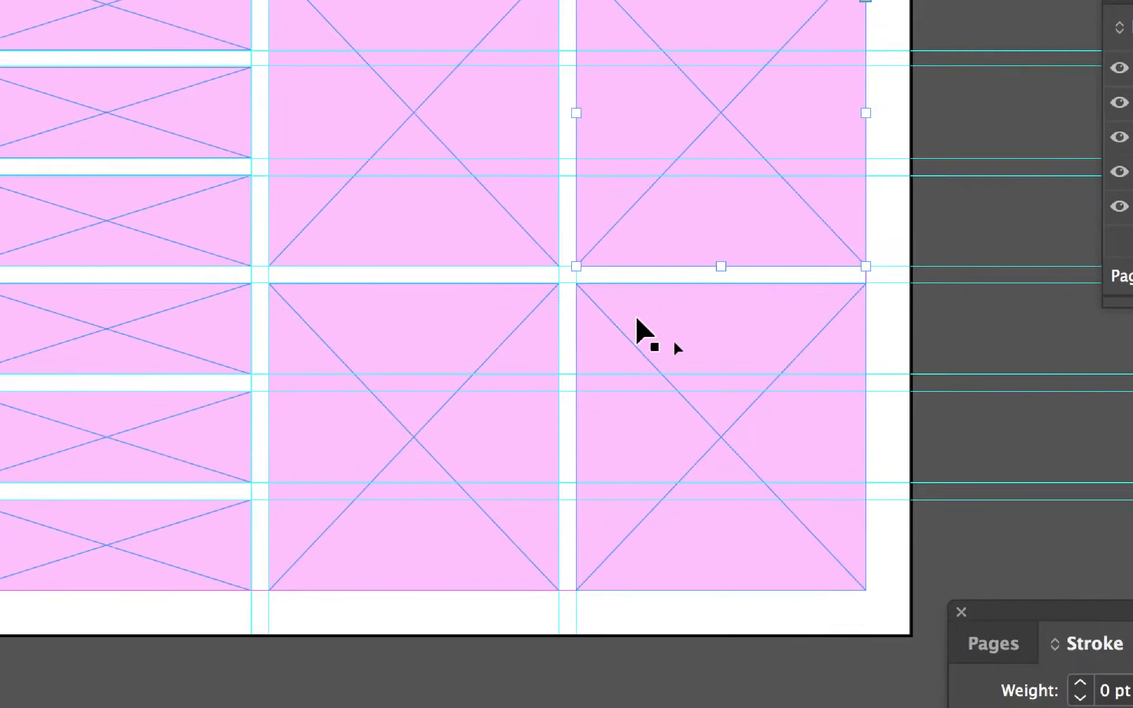
left_click(635, 314)
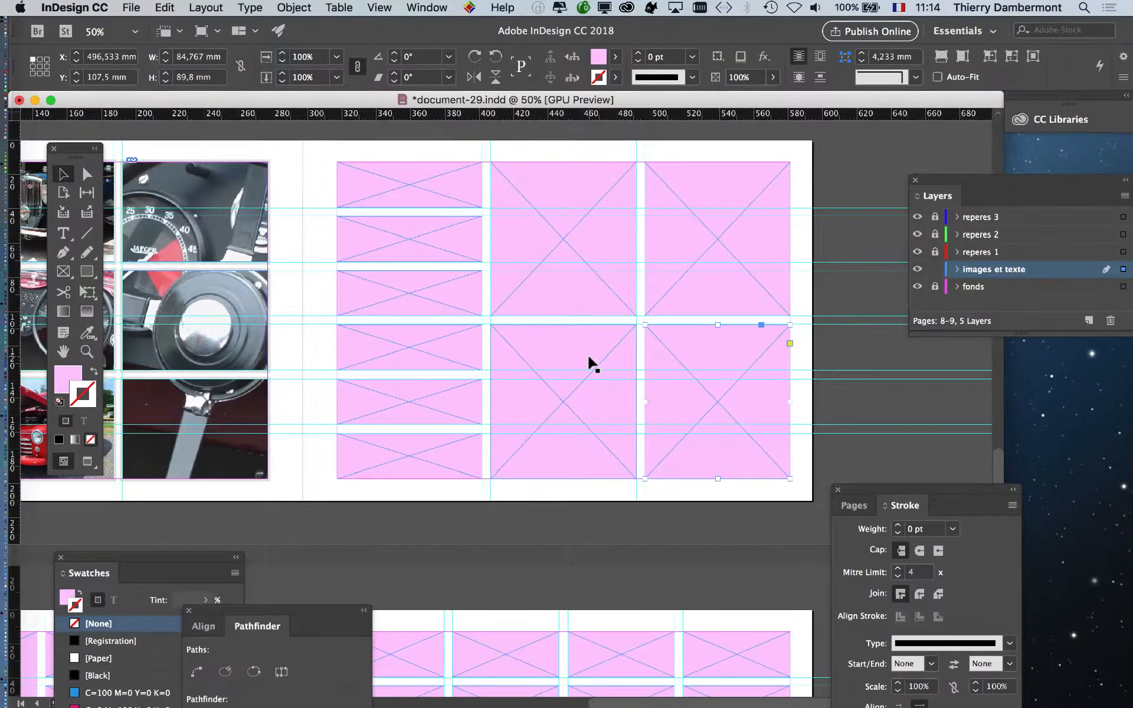
scroll(580, 387, "up", 10)
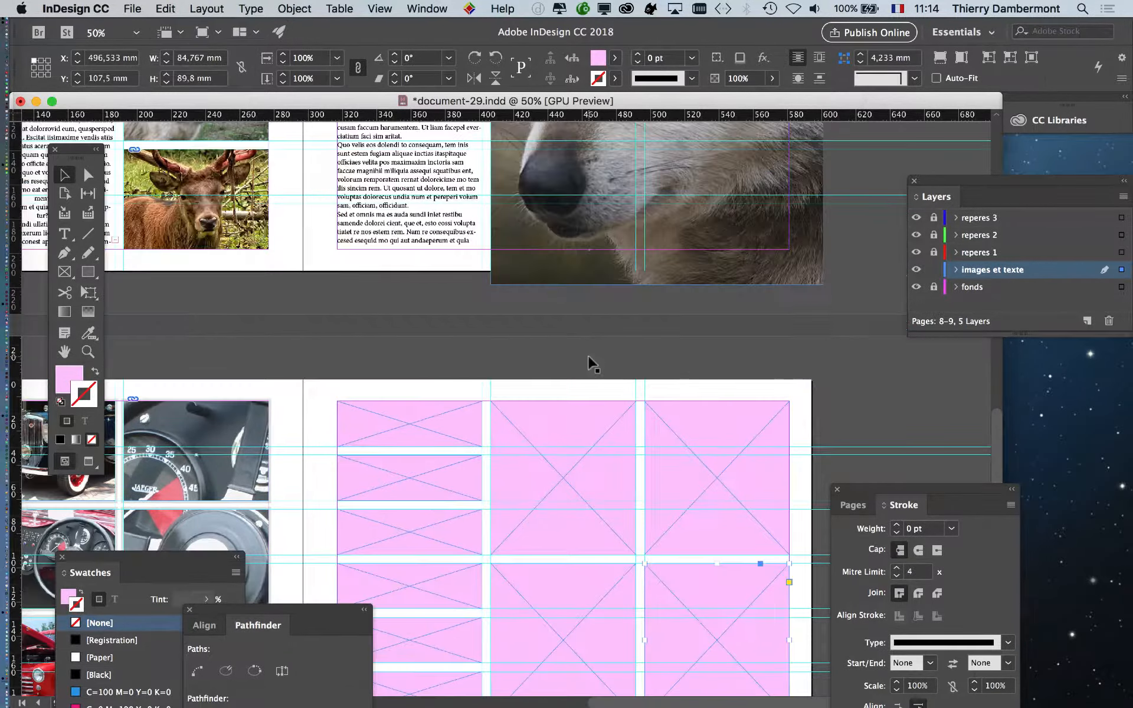
scroll(588, 359, "down", 3)
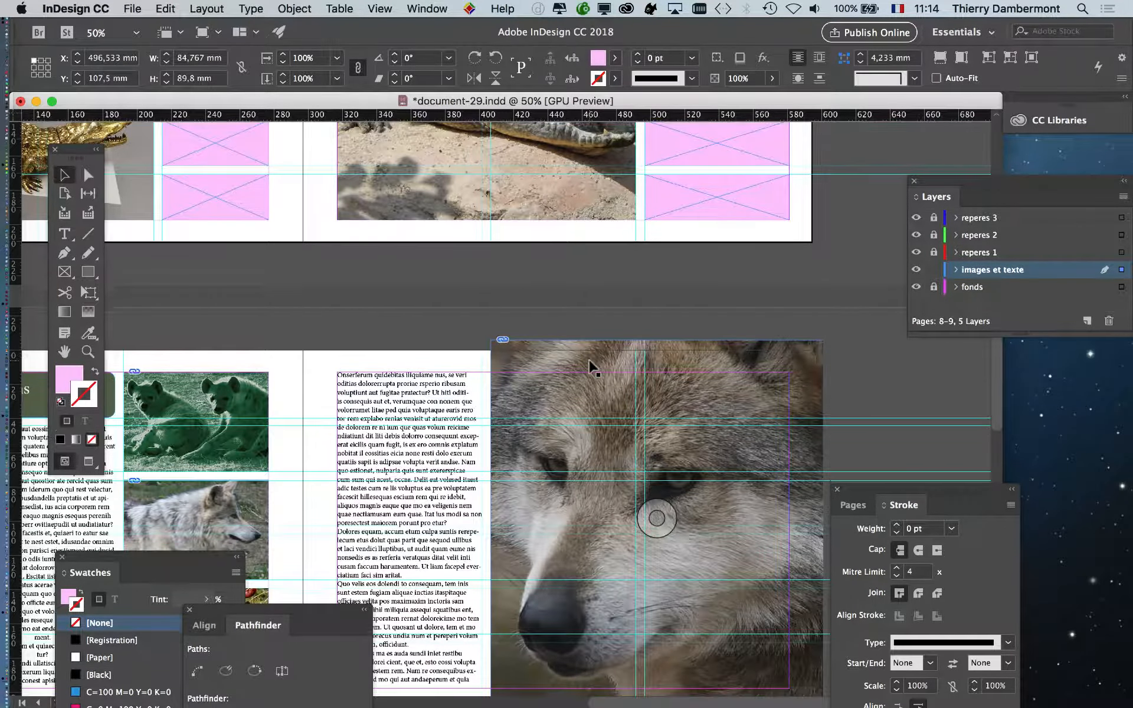
scroll(592, 368, "down", 3)
scroll(591, 367, "down", 9)
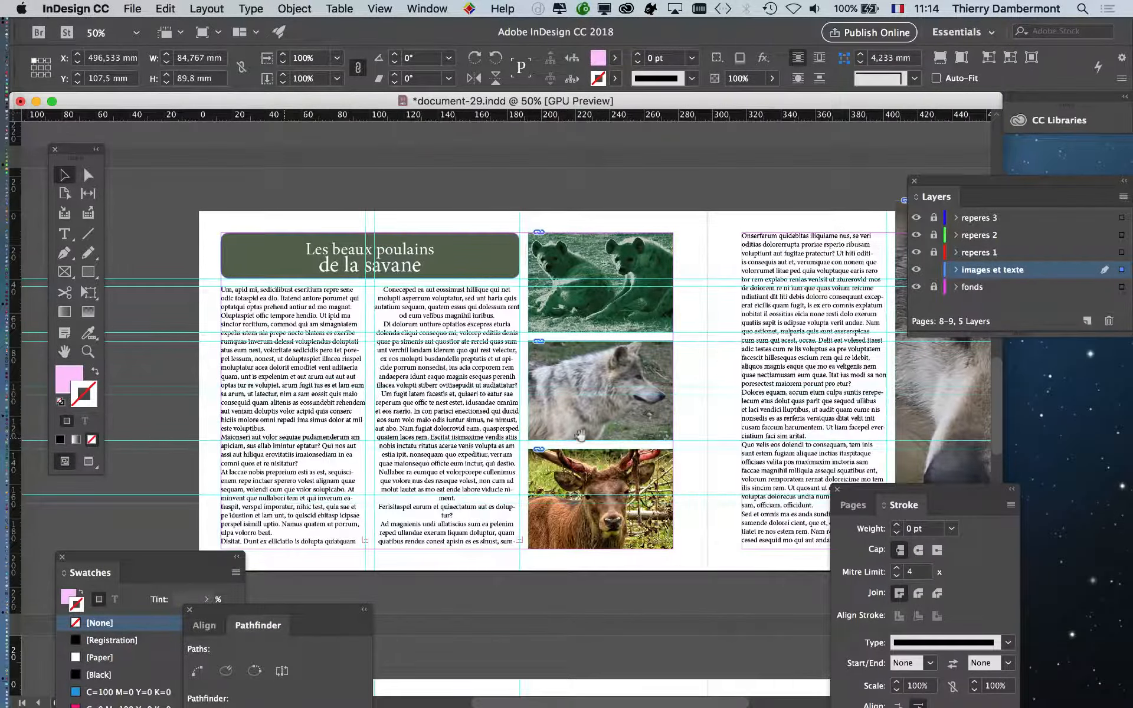
left_click_drag(581, 436, 234, 233)
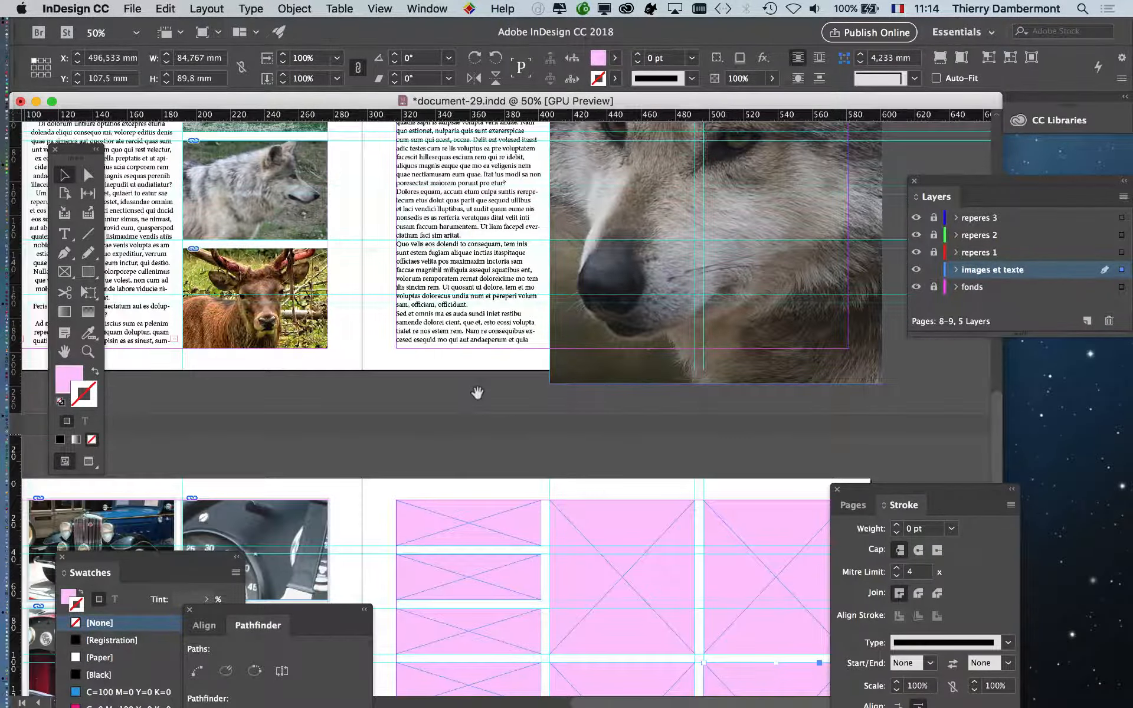
left_click_drag(477, 393, 381, 155)
scroll(501, 349, "down", 1)
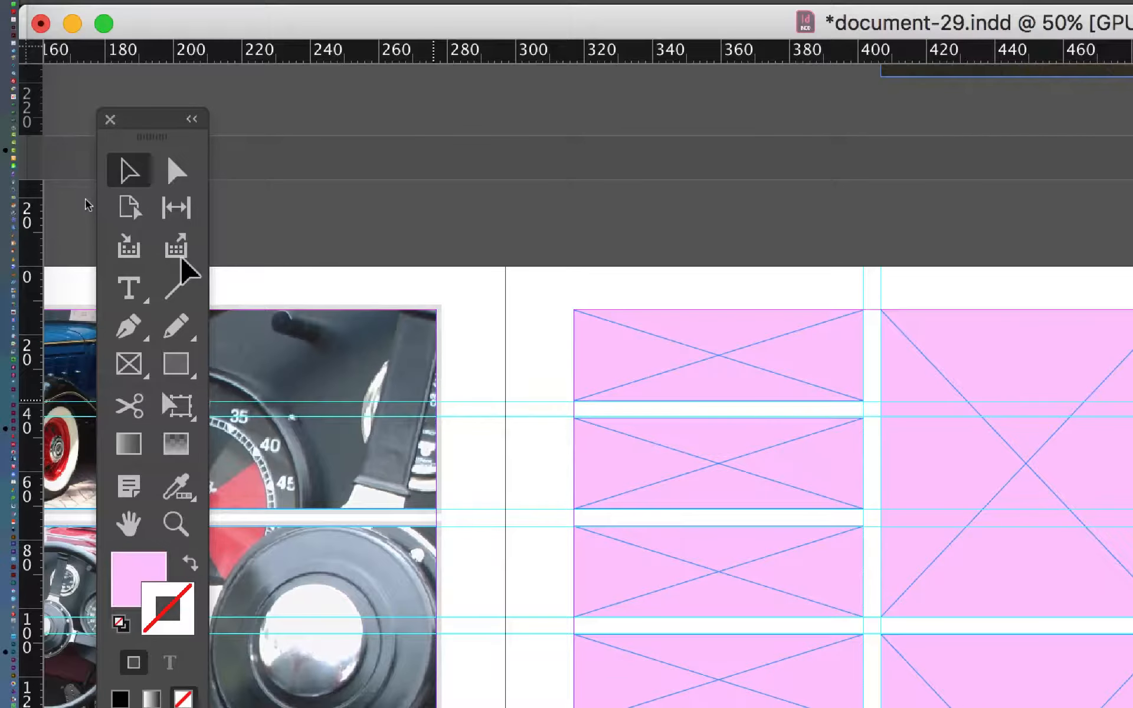
Turn the two upper enlarged frames on page 9 into text frames and fill each with placeholder text.
left_click(136, 289)
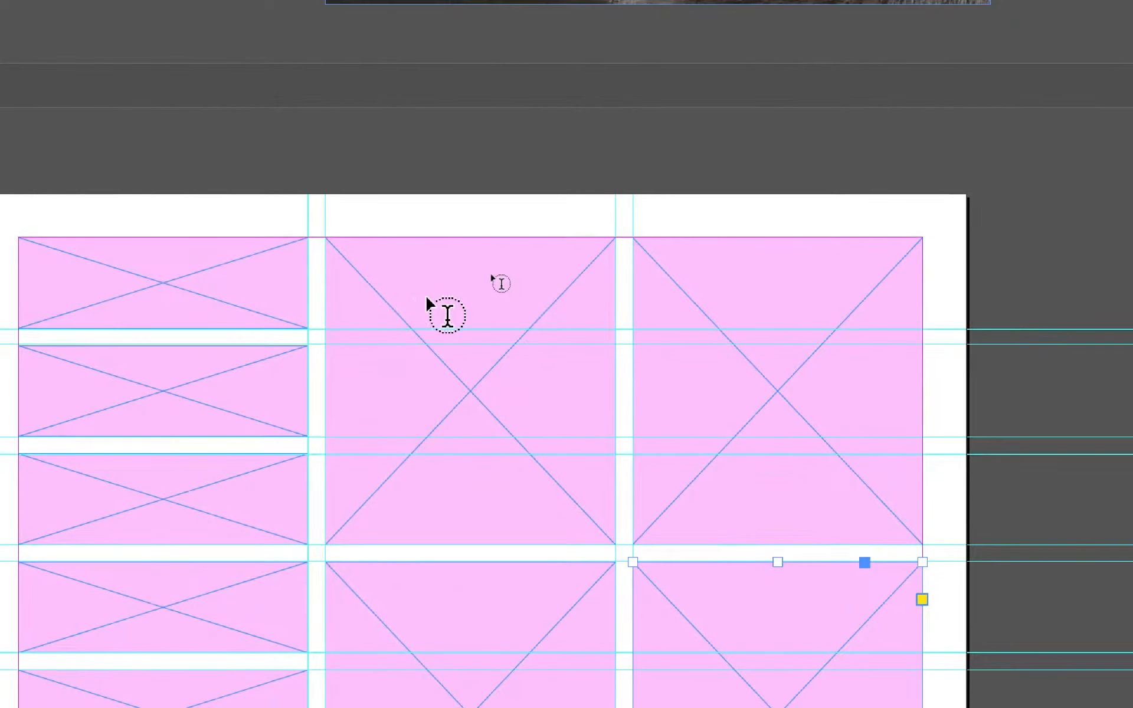
left_click(427, 295)
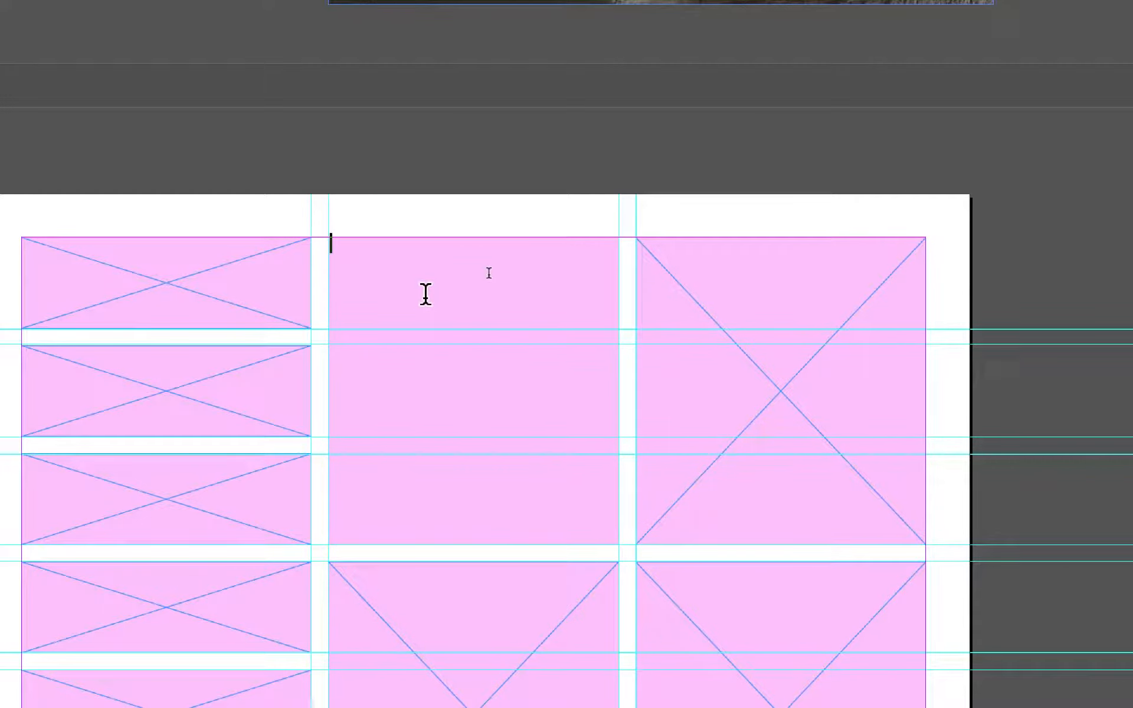
right_click(425, 294)
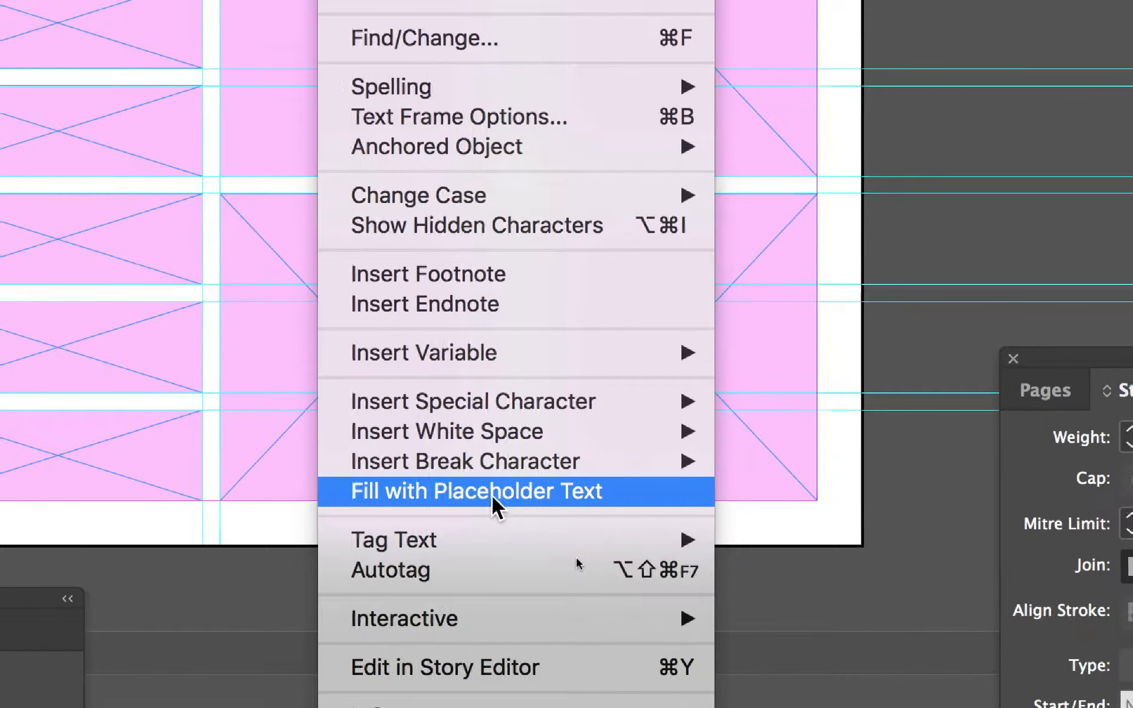
left_click(494, 500)
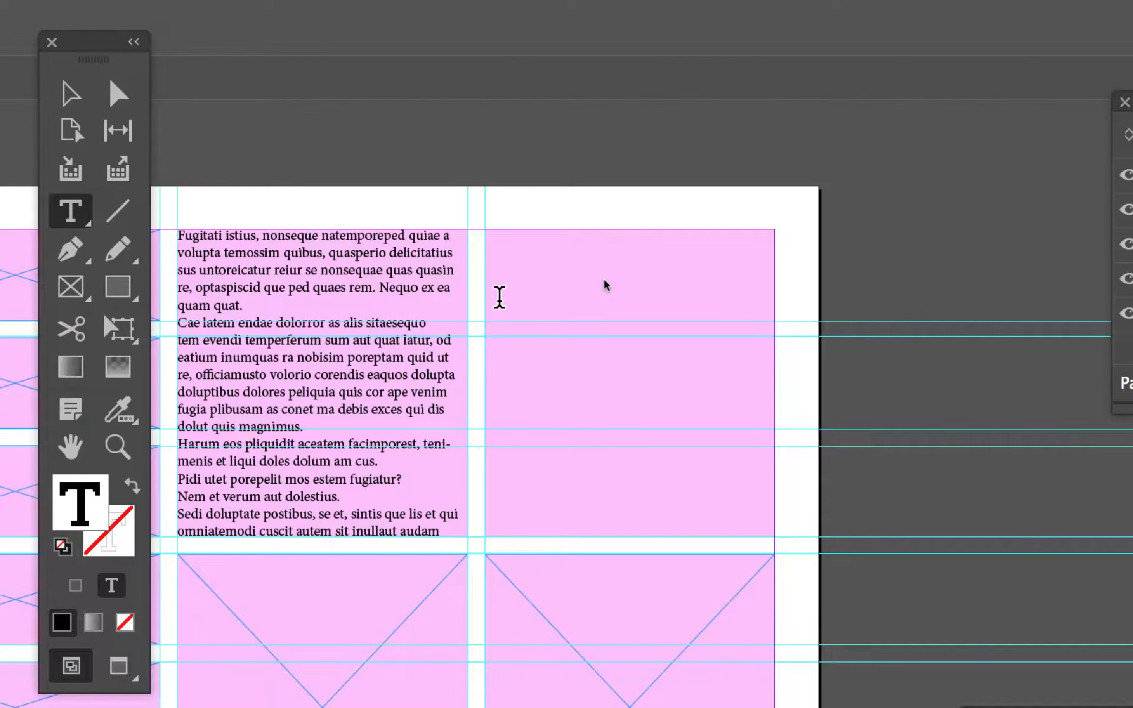
right_click(803, 300)
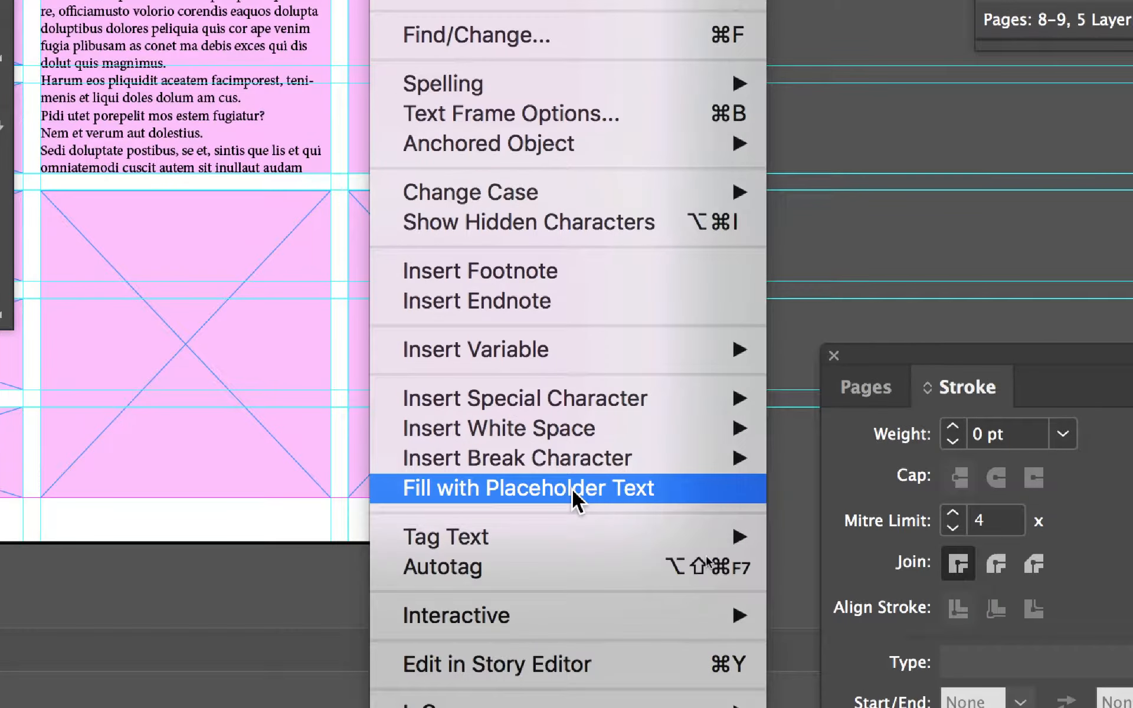
left_click(656, 707)
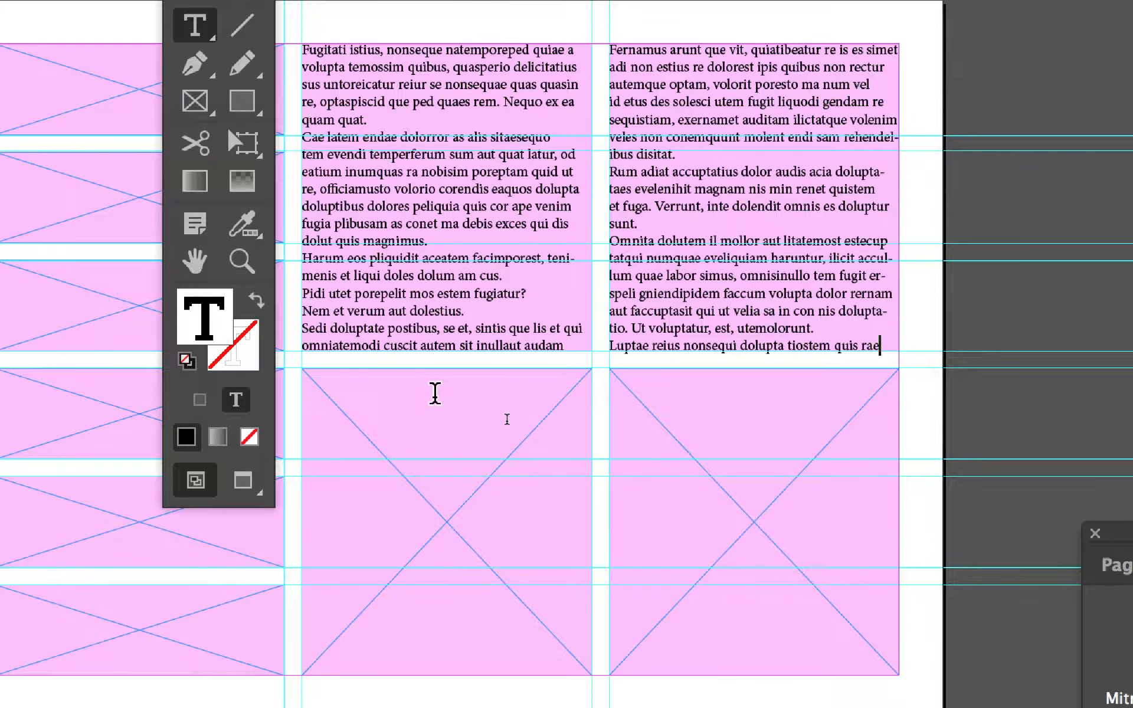
Turn the two lower enlarged frames on page 9 into text frames and fill each with placeholder text.
left_click(186, 235)
right_click(435, 393)
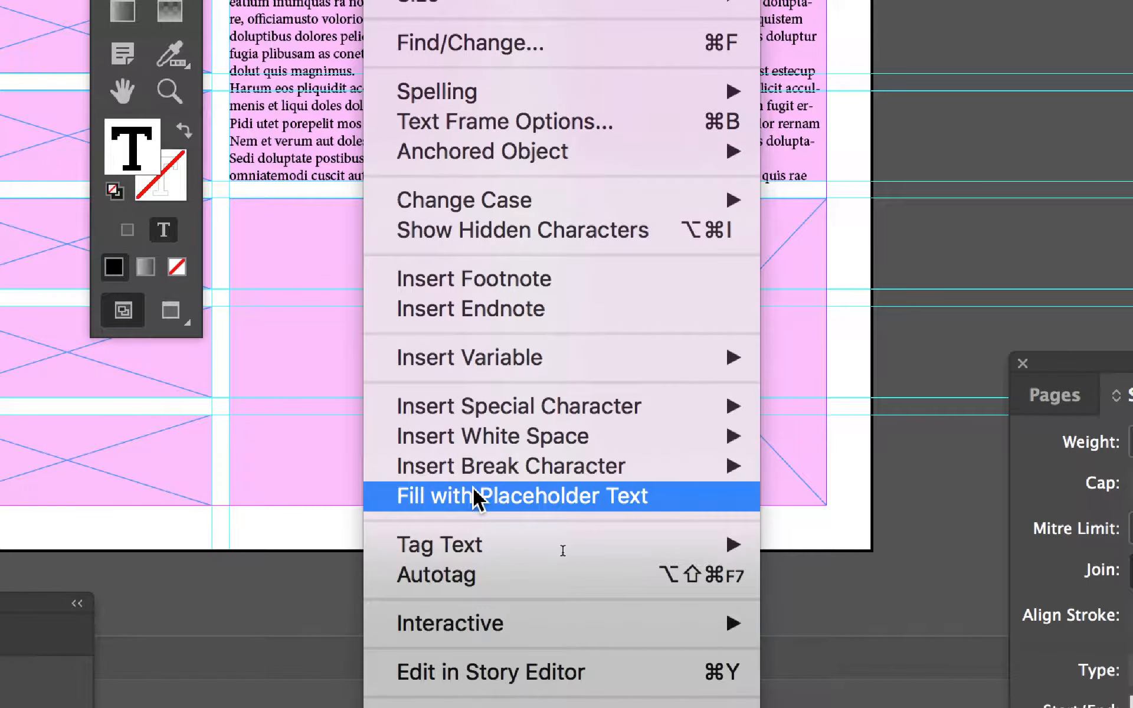
left_click(476, 498)
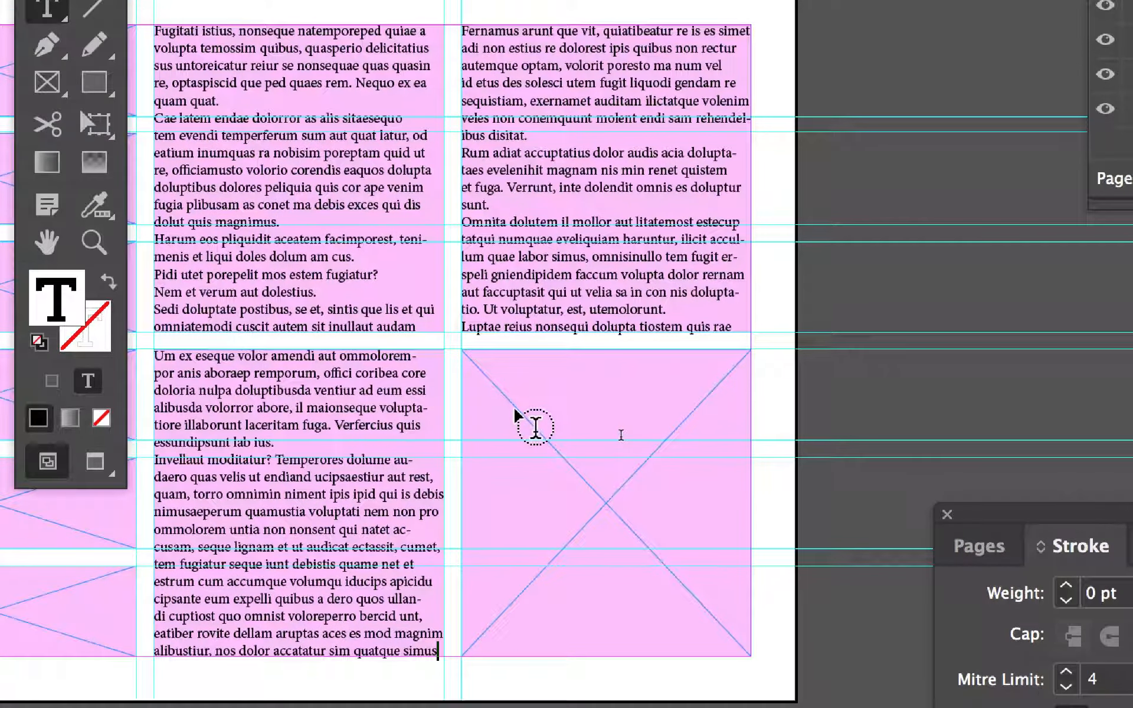
right_click(516, 416)
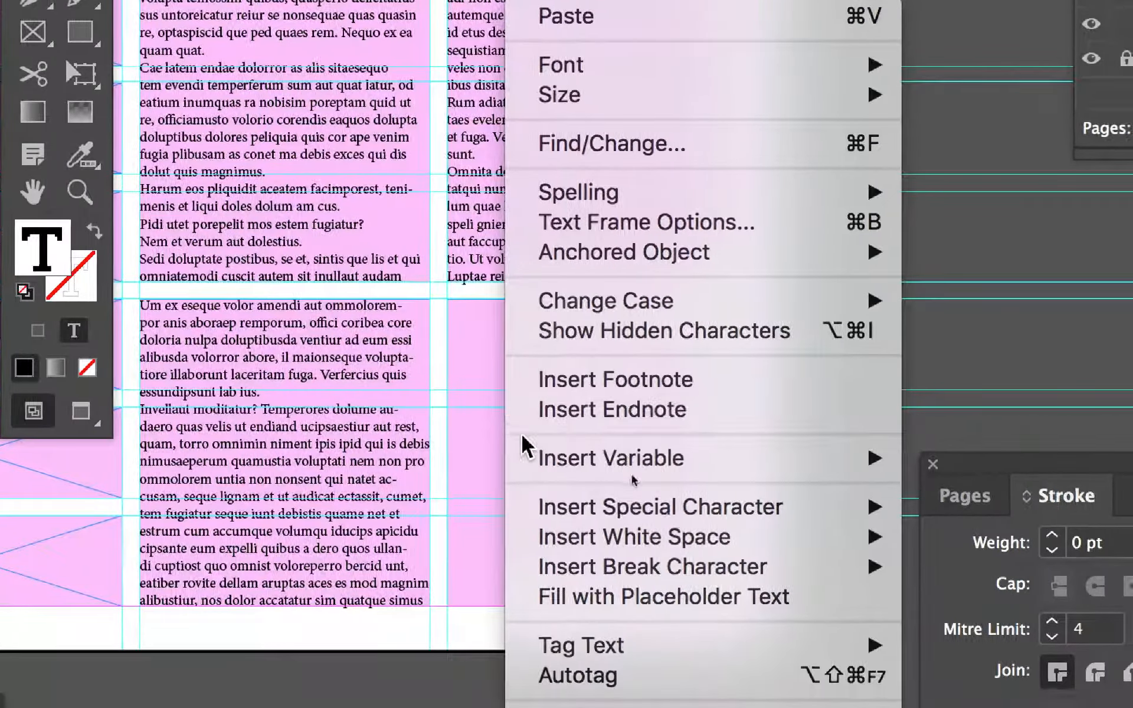
left_click(665, 596)
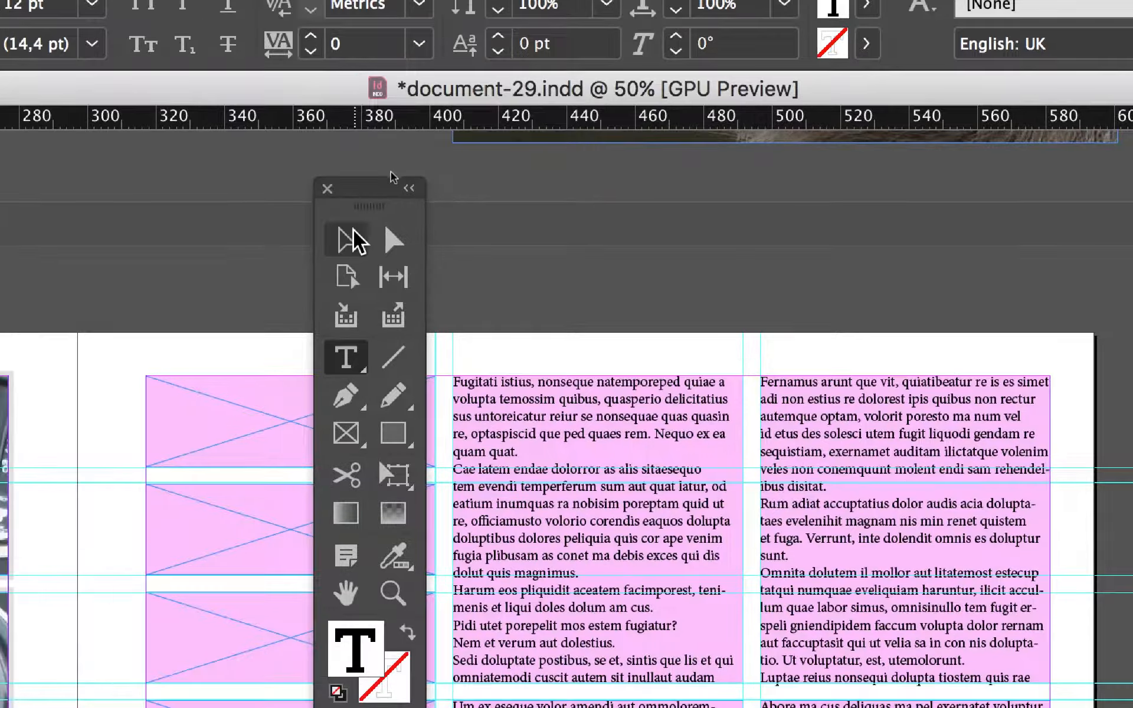
left_click(352, 237)
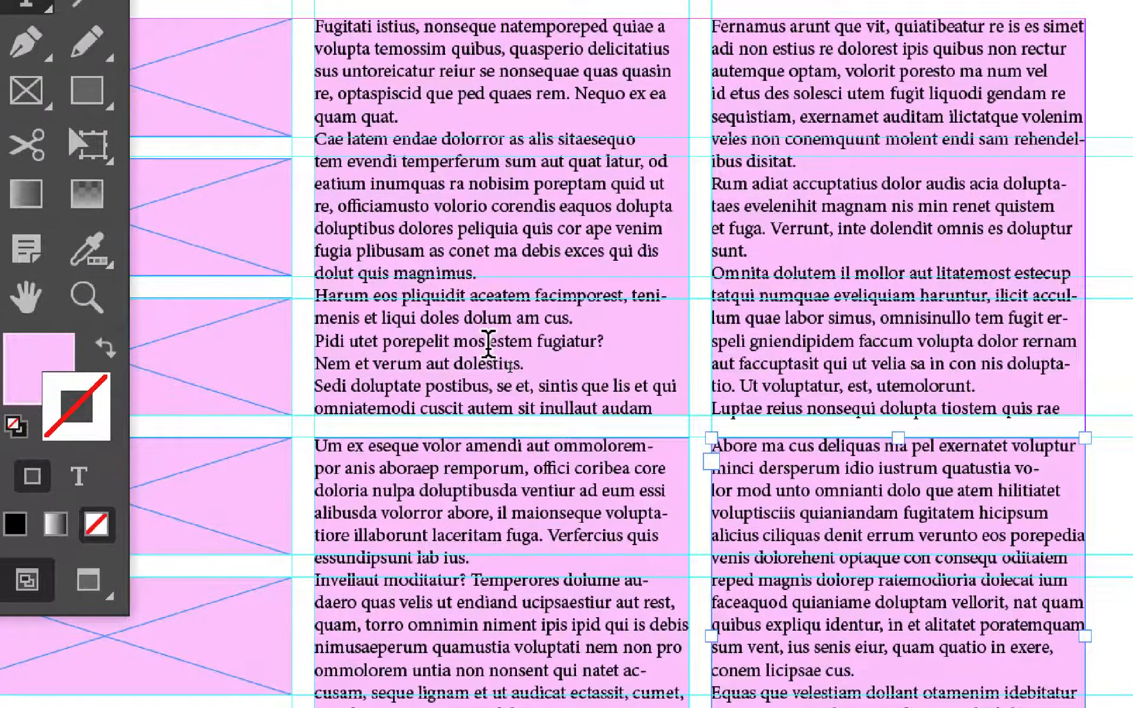
Cut the last lines of the two upper text blocks so they end with "Pidi utet porepelit mos." and "erspeli gniendipidem.".
left_click(490, 343)
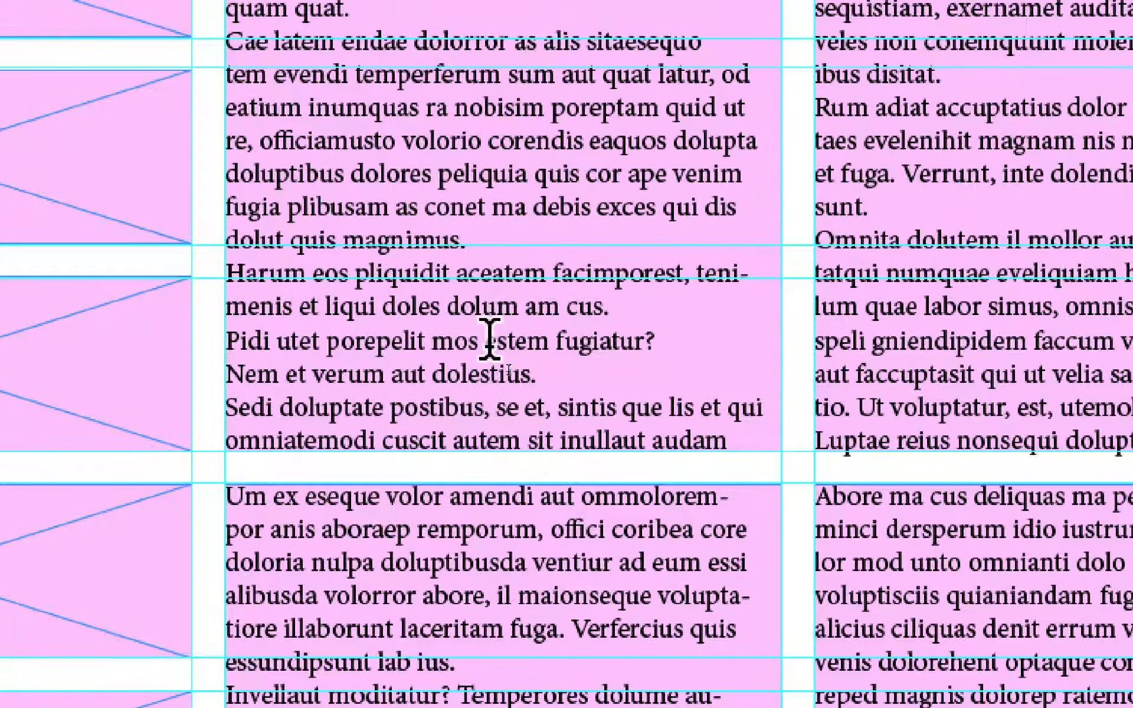
left_click_drag(490, 340, 755, 441)
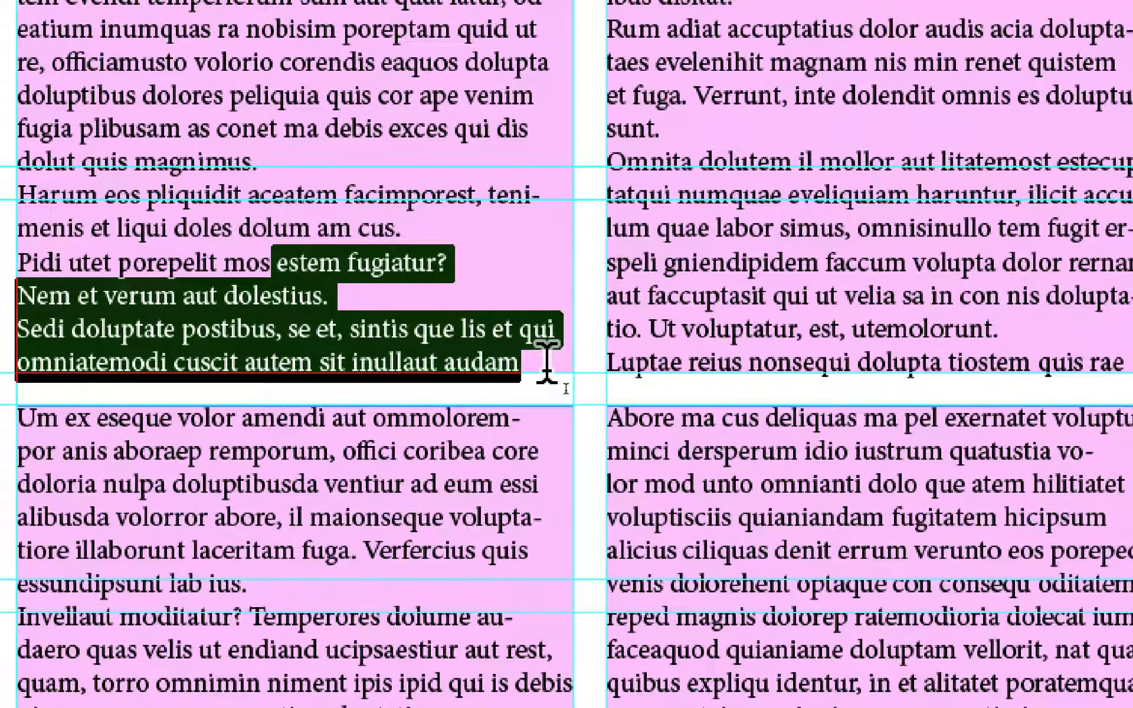
key("BackSpace")
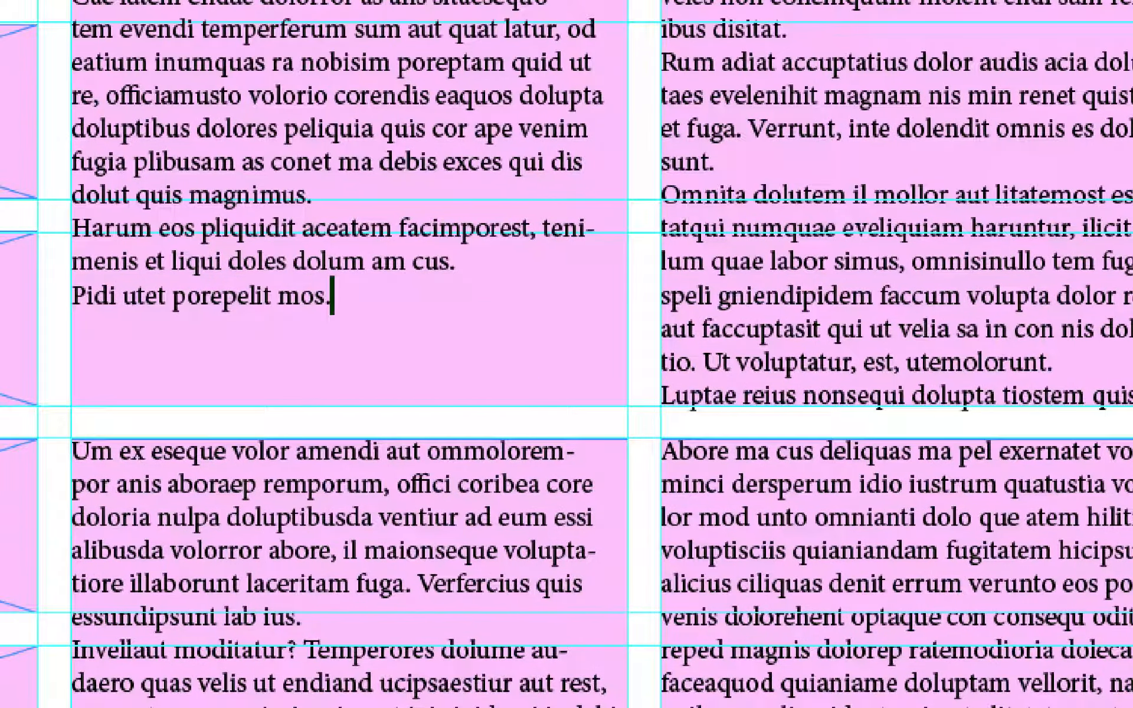
type(".")
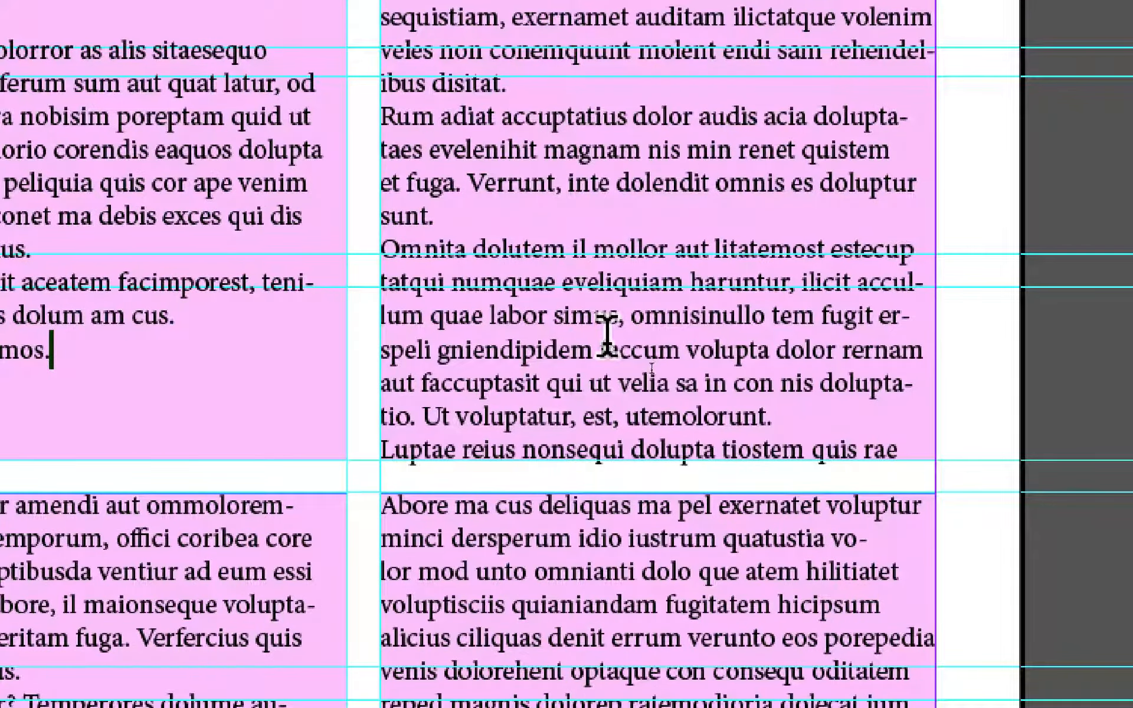
left_click_drag(605, 337, 900, 429)
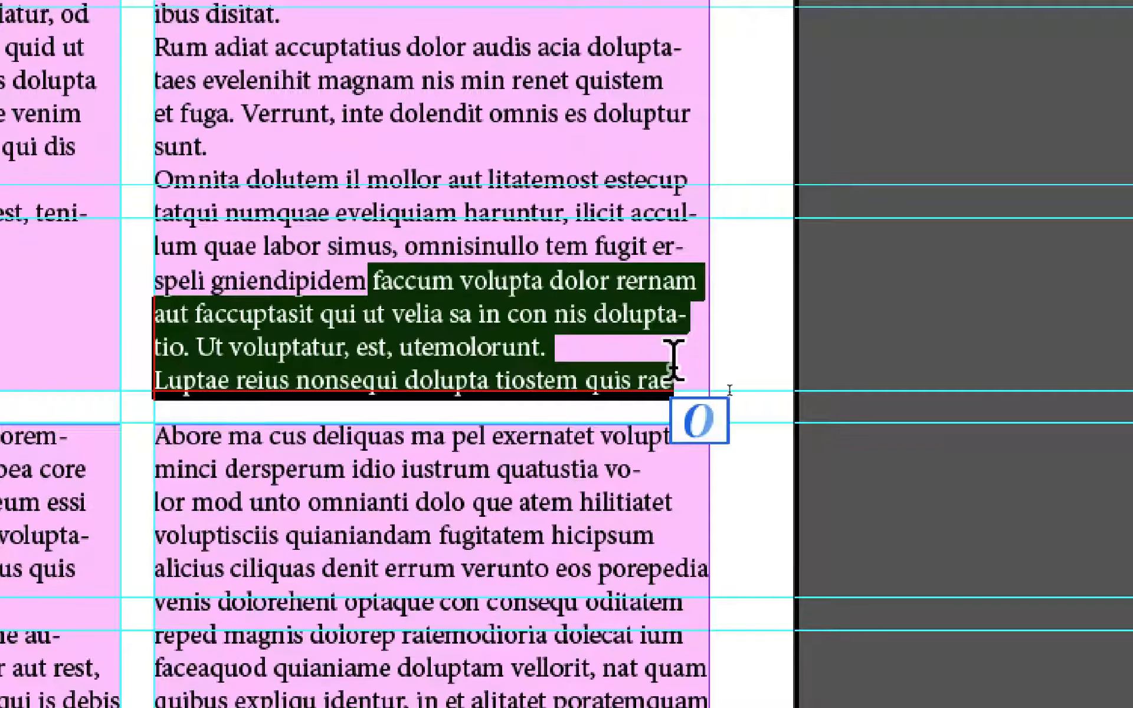
key("BackSpace")
type(".")
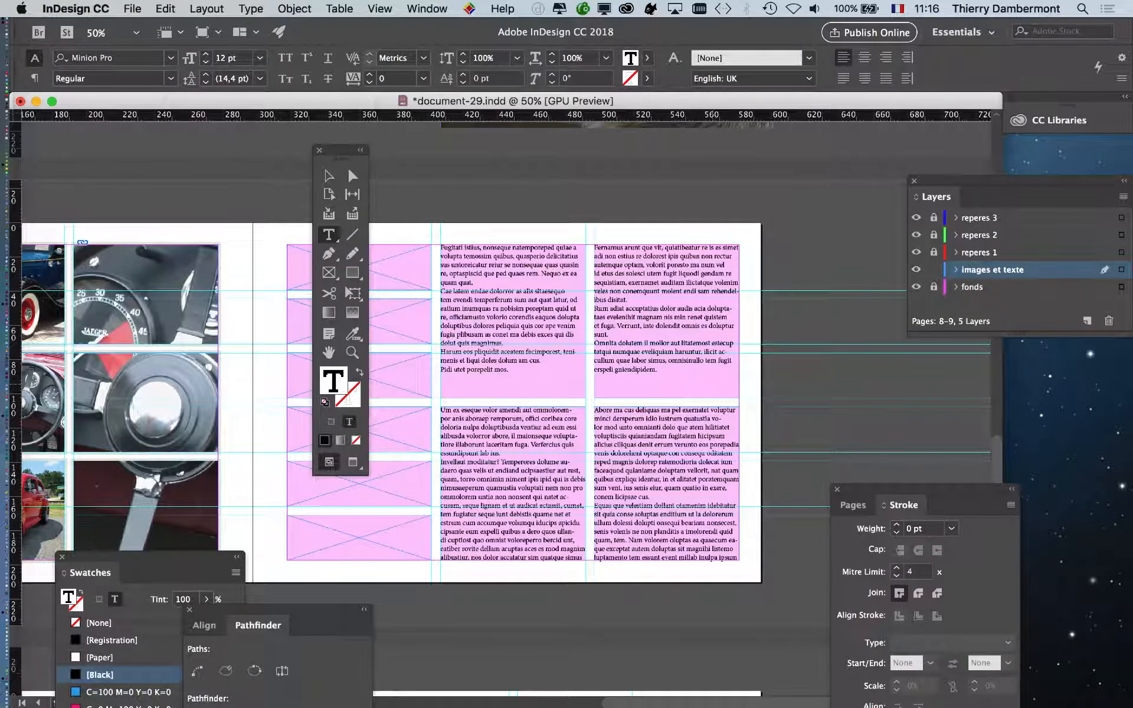
Trim the endings of the two lower text blocks so they finish with "cuptiost quo omnis." and "ullum.".
scroll(508, 354, "down", 3)
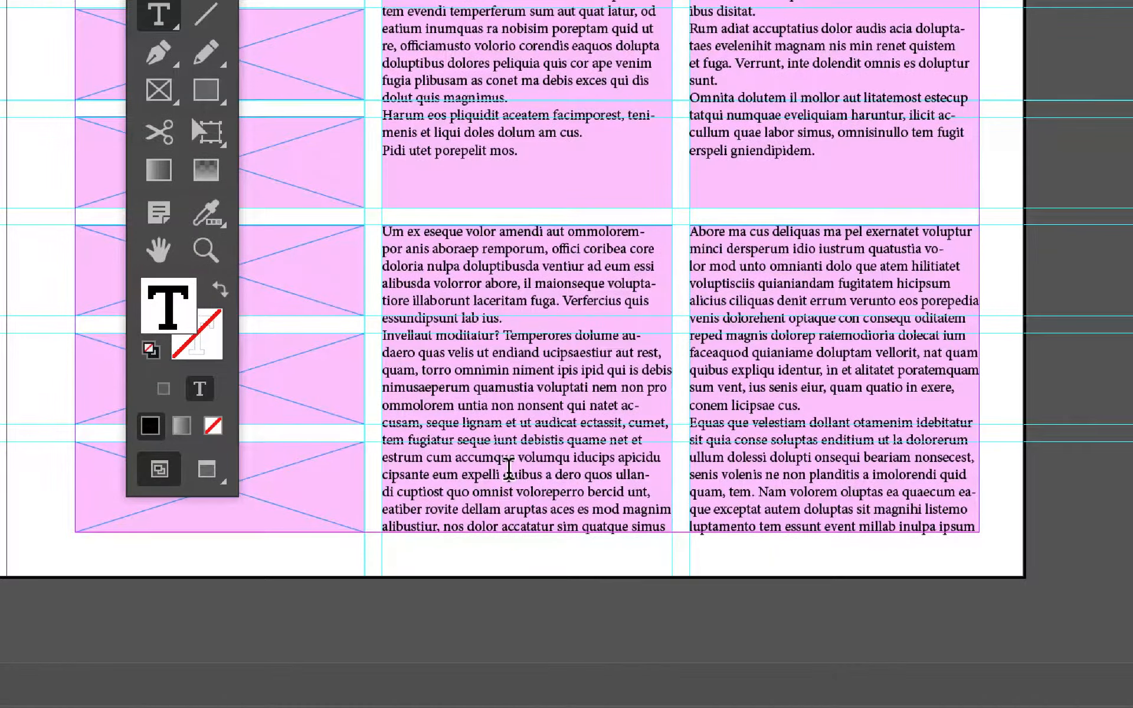
left_click_drag(517, 491, 676, 529)
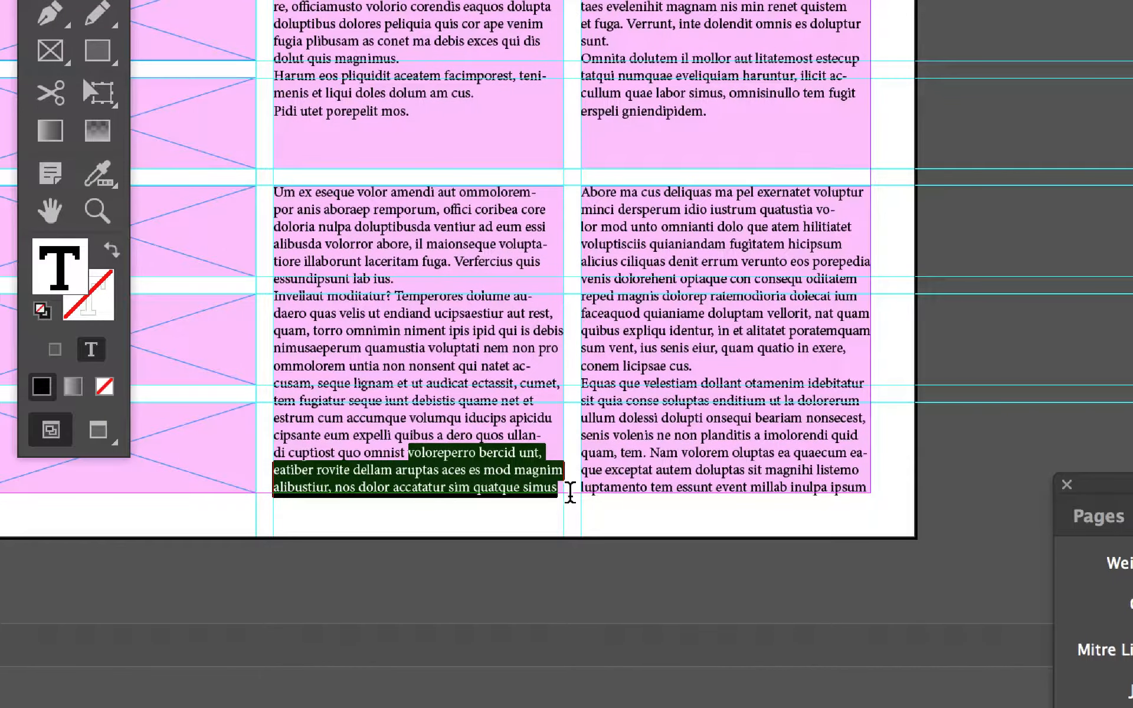
key("BackSpace")
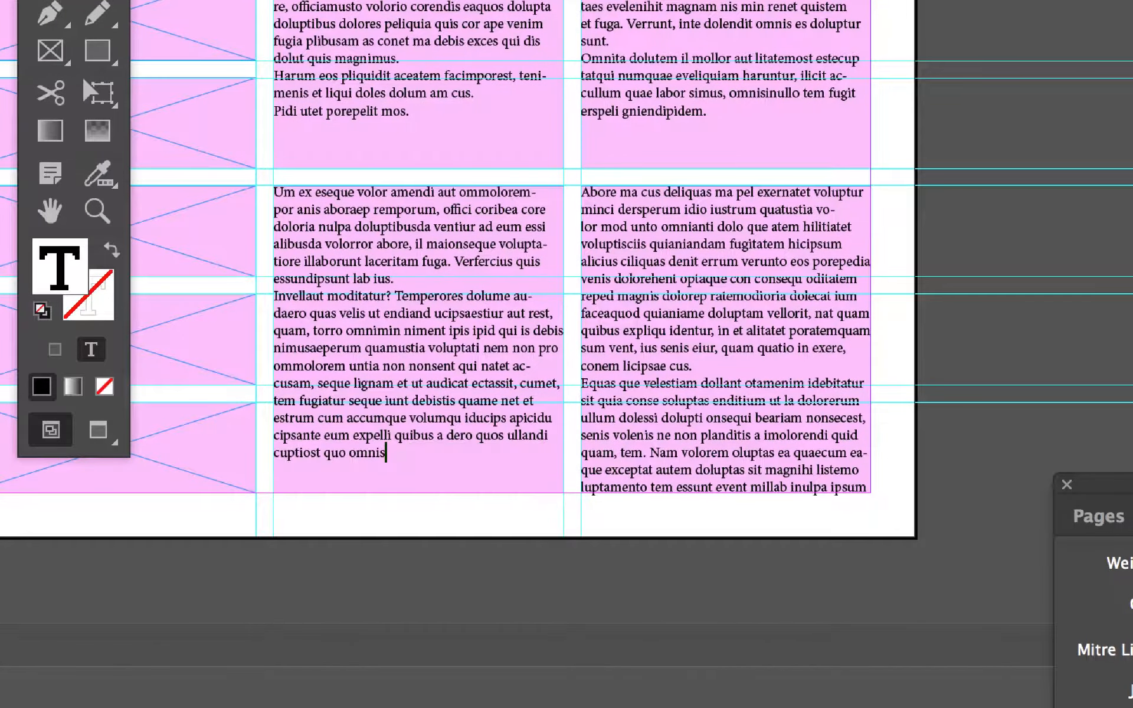
key("BackSpace")
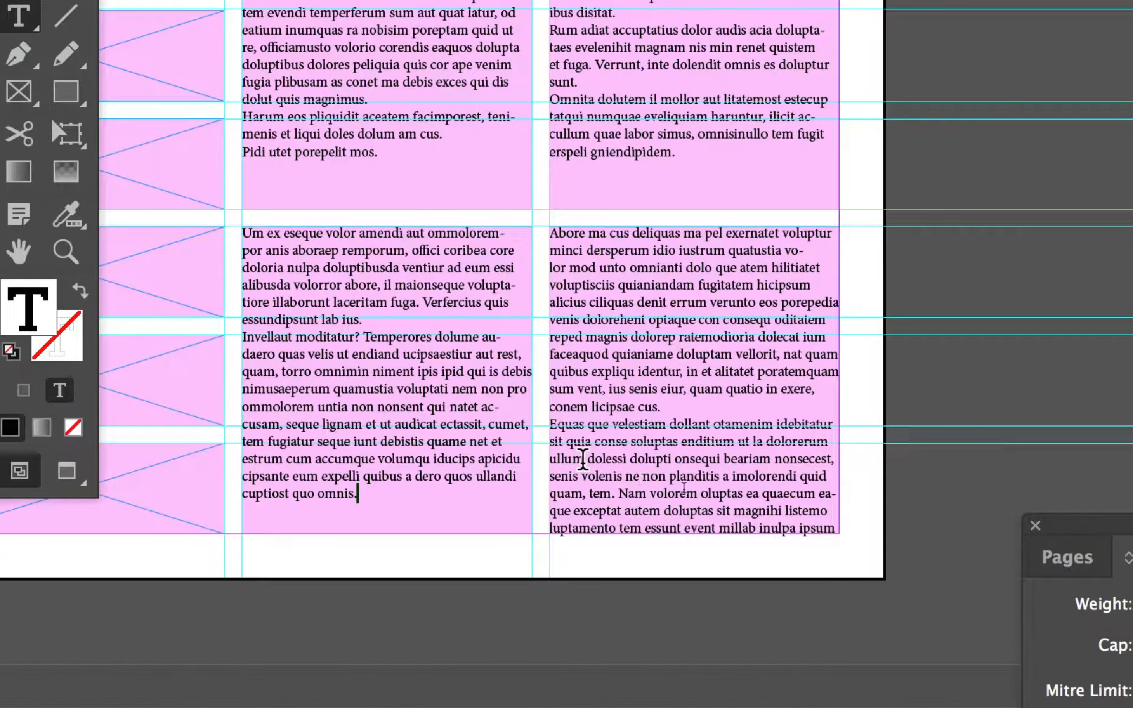
left_click_drag(582, 459, 831, 538)
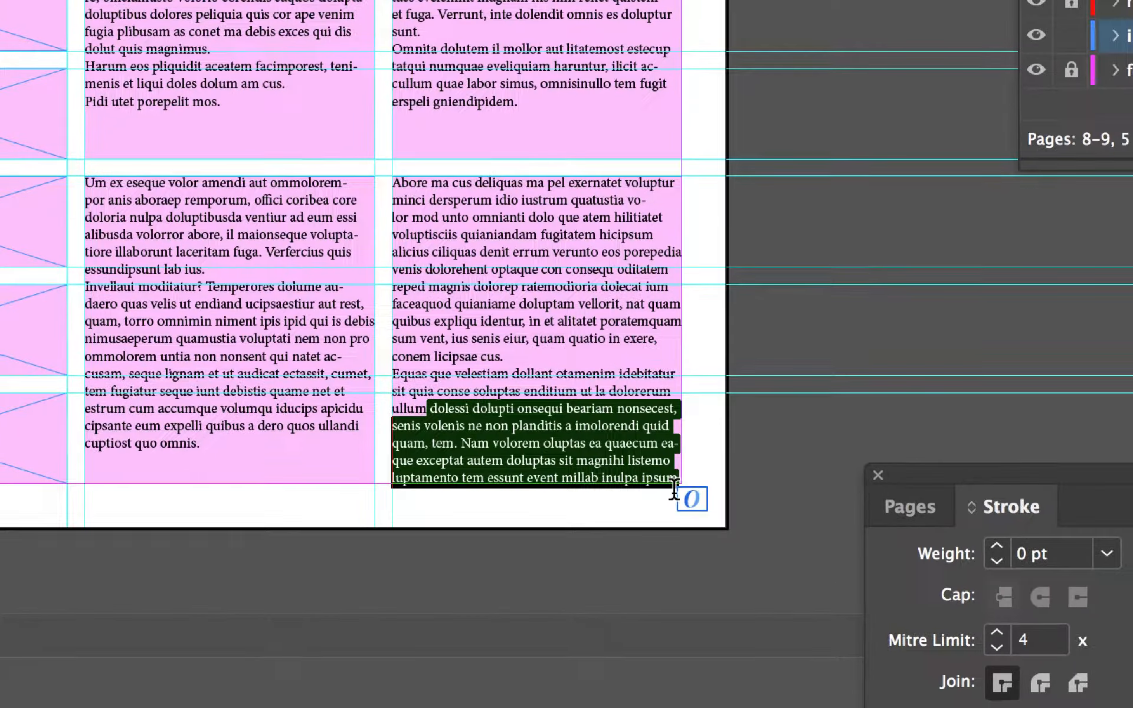
key("BackSpace")
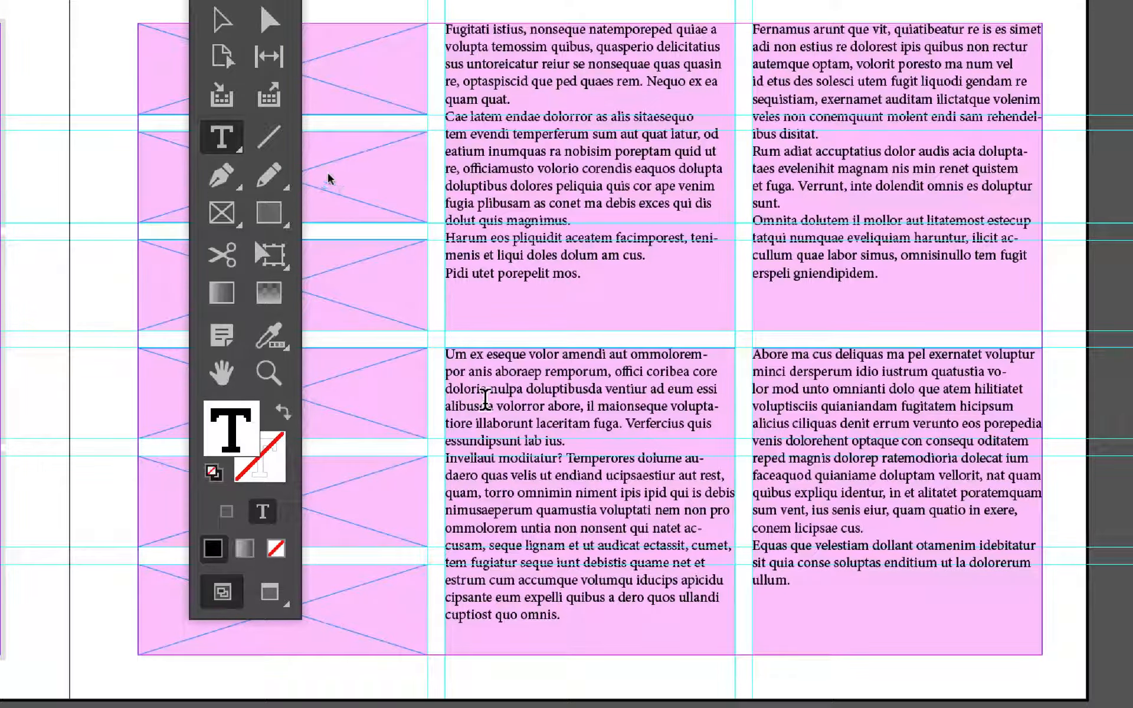
key("Escape")
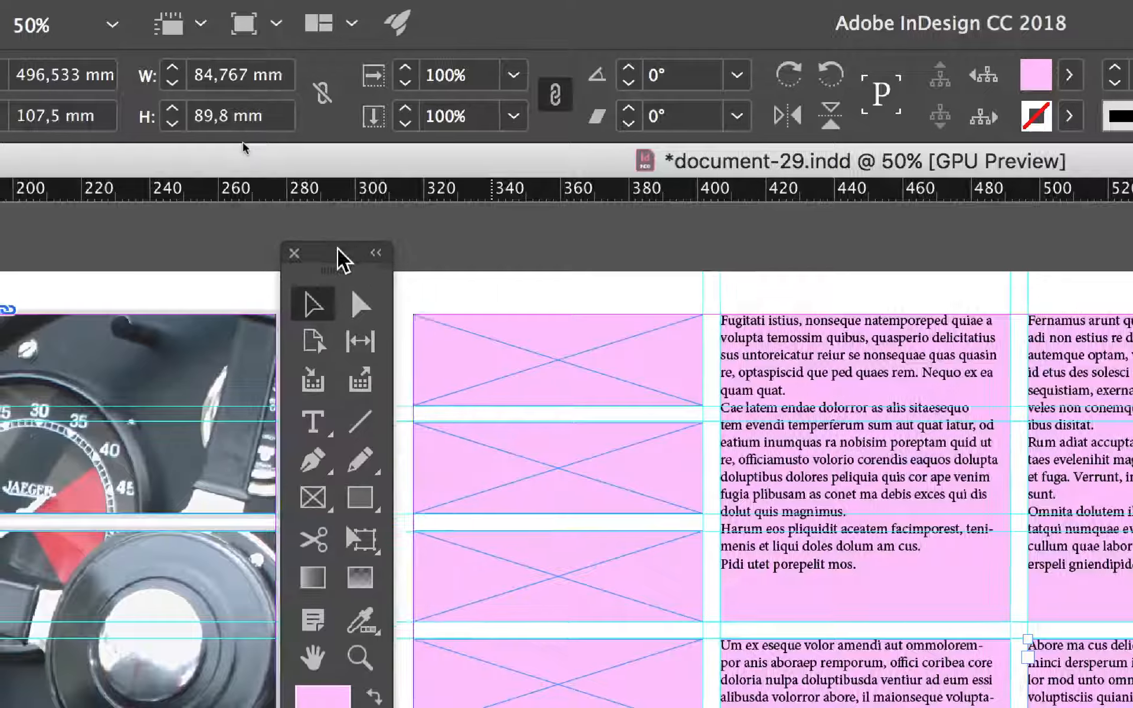
Move the Stroke panel clear of page 9 and deselect the text frame.
left_click_drag(338, 249, 335, 242)
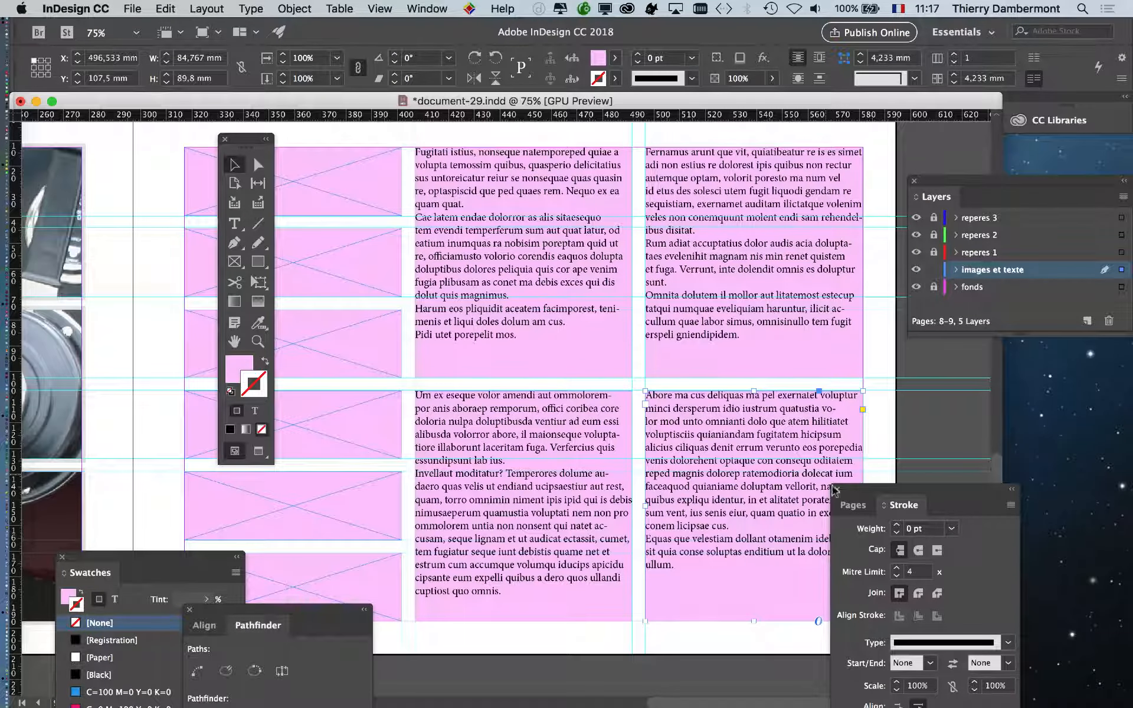
left_click_drag(871, 495, 1024, 485)
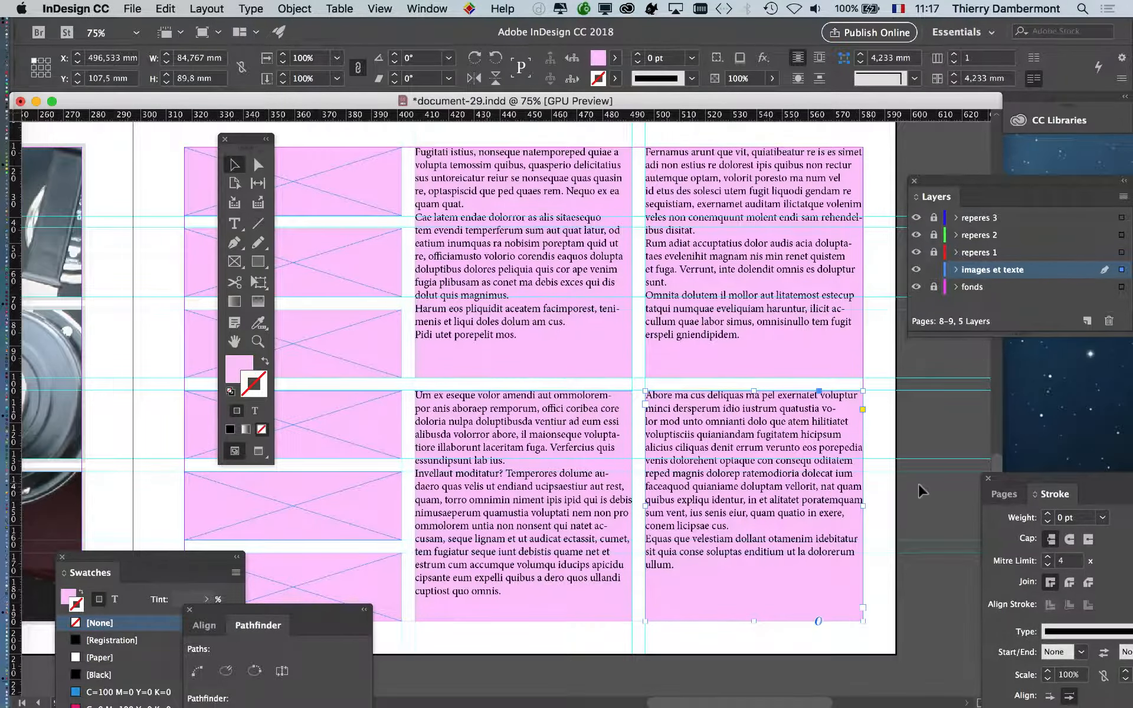
left_click(895, 642)
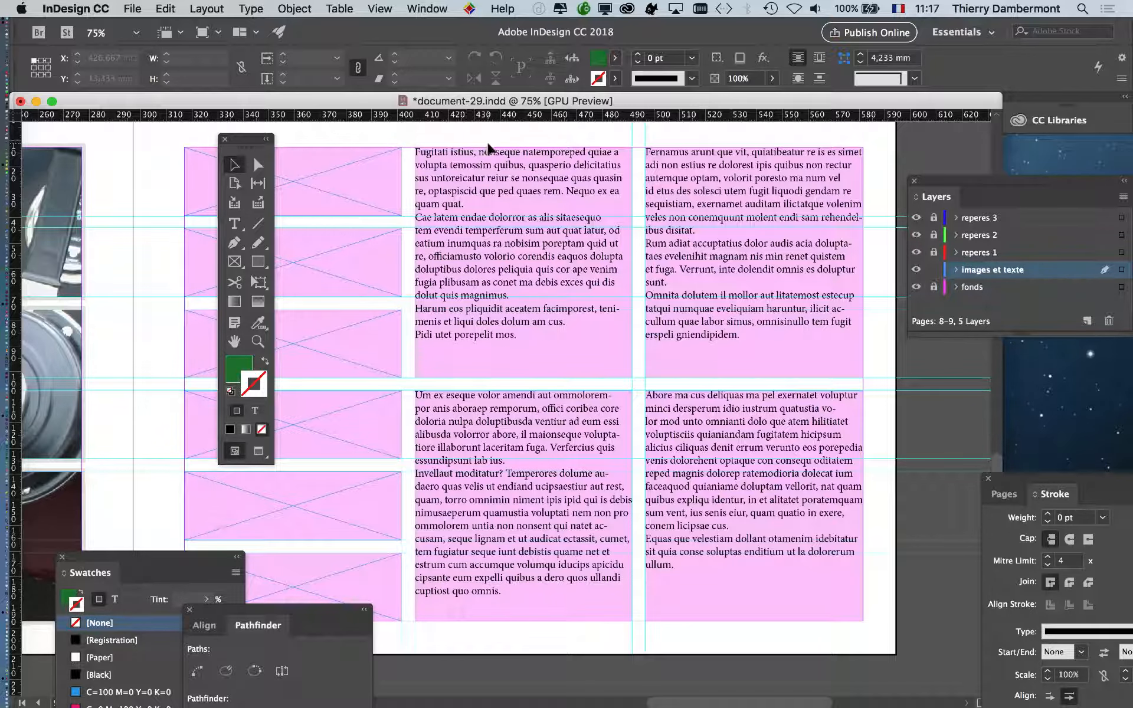
Select all four text frames on page 9 and set their fill to None.
left_click_drag(485, 134, 716, 450)
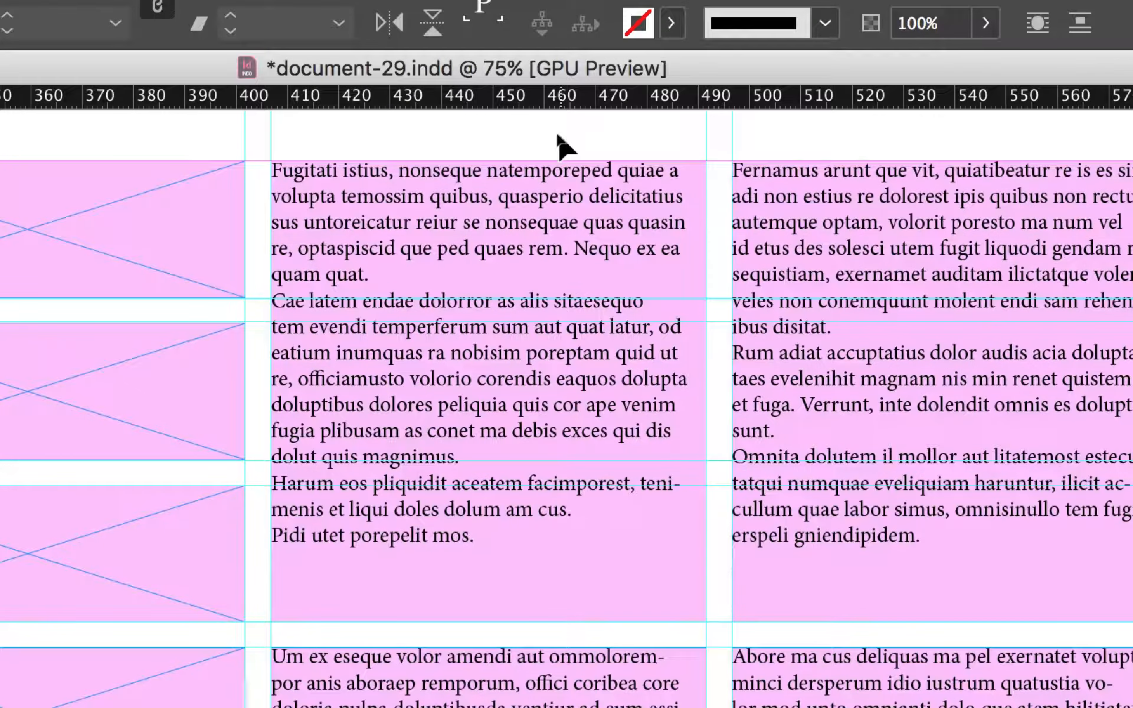
left_click_drag(558, 135, 772, 669)
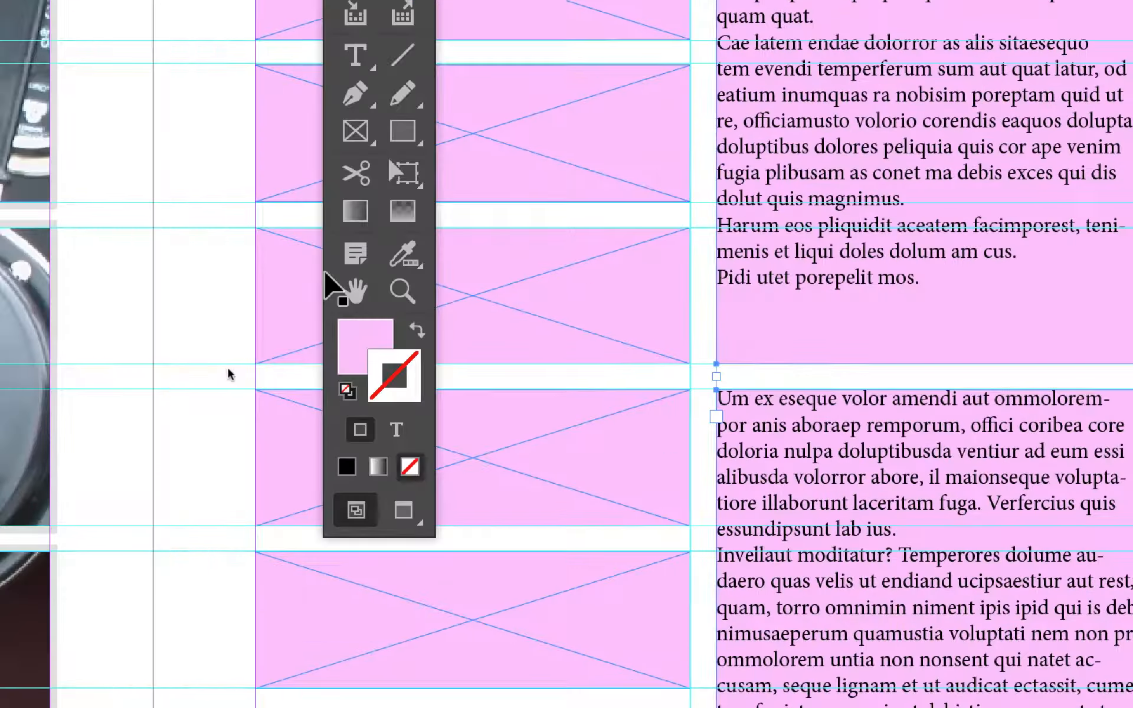
left_click(351, 361)
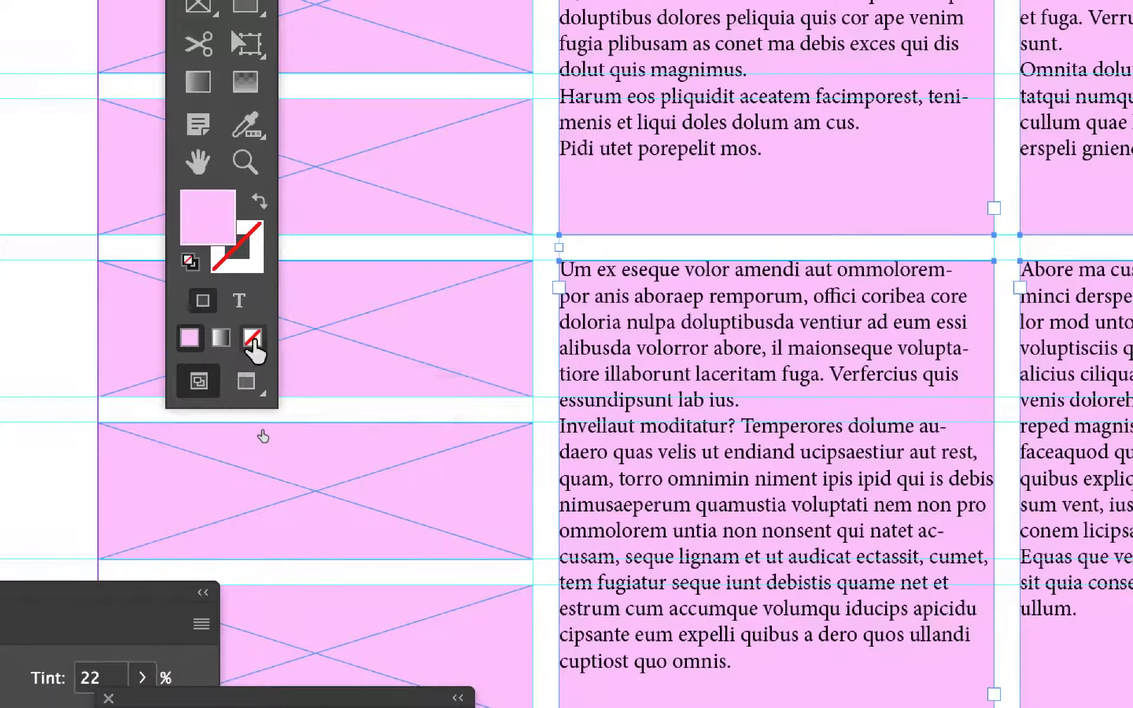
left_click(284, 420)
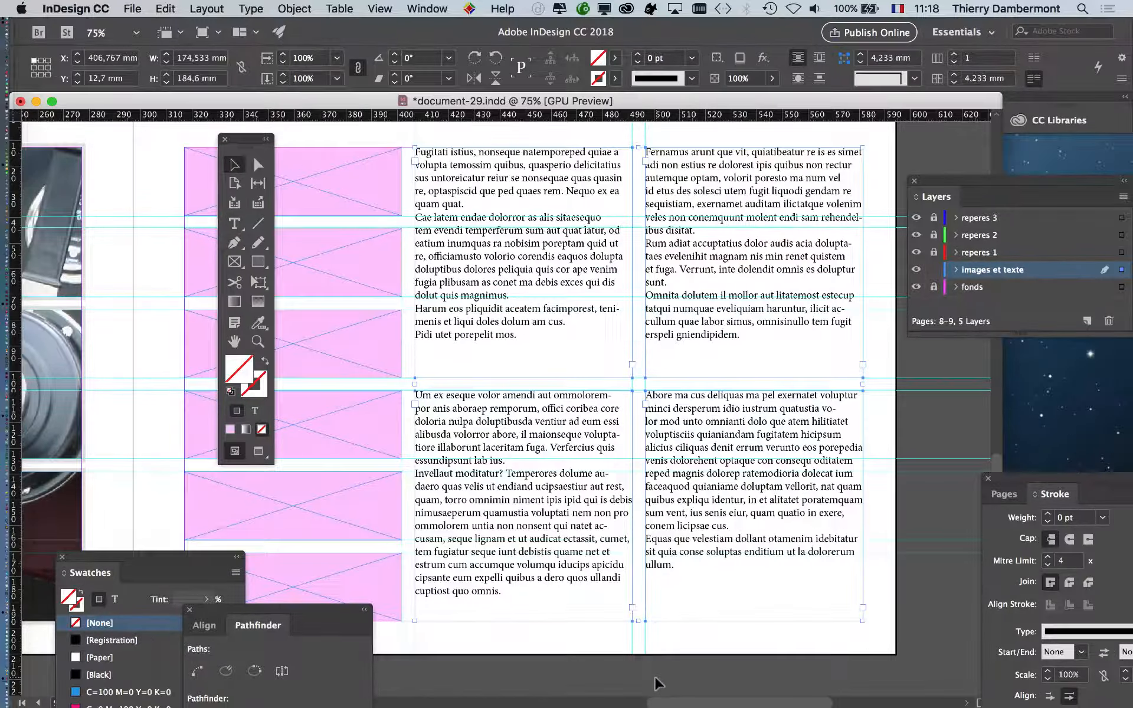
left_click(656, 682)
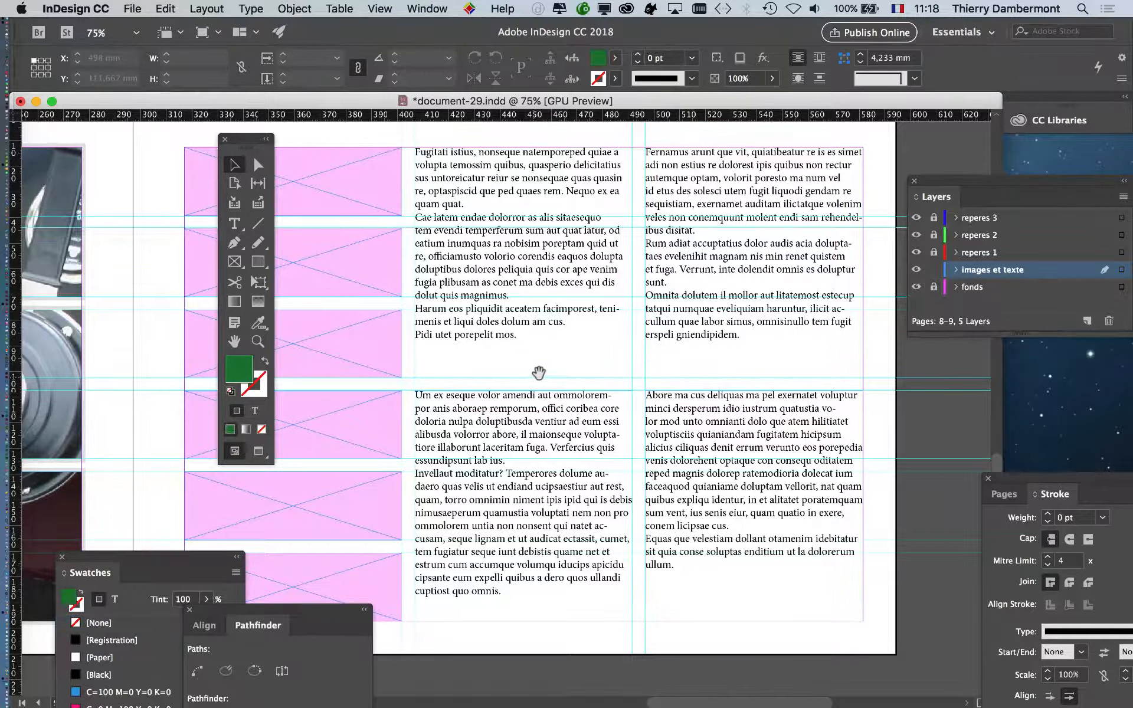
Display the car spread in Preview mode without guides or frame edges, and move the Layers panel clear of page 9.
left_click_drag(539, 373, 611, 350)
scroll(613, 354, "down", 1)
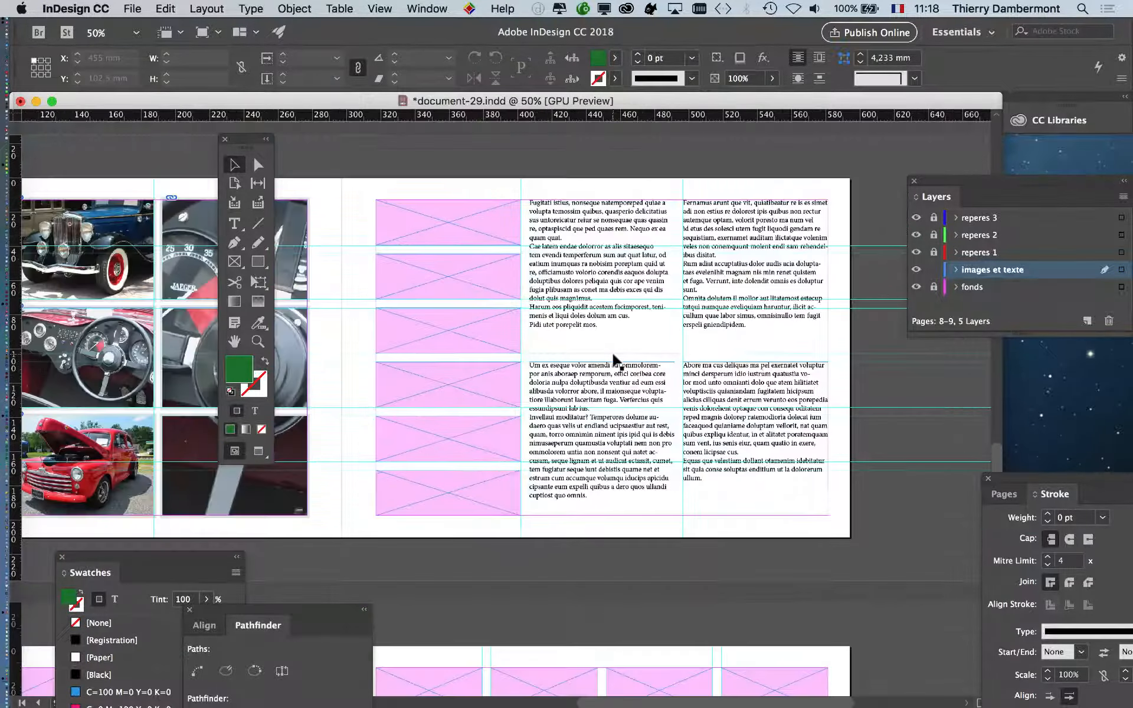
left_click(261, 453)
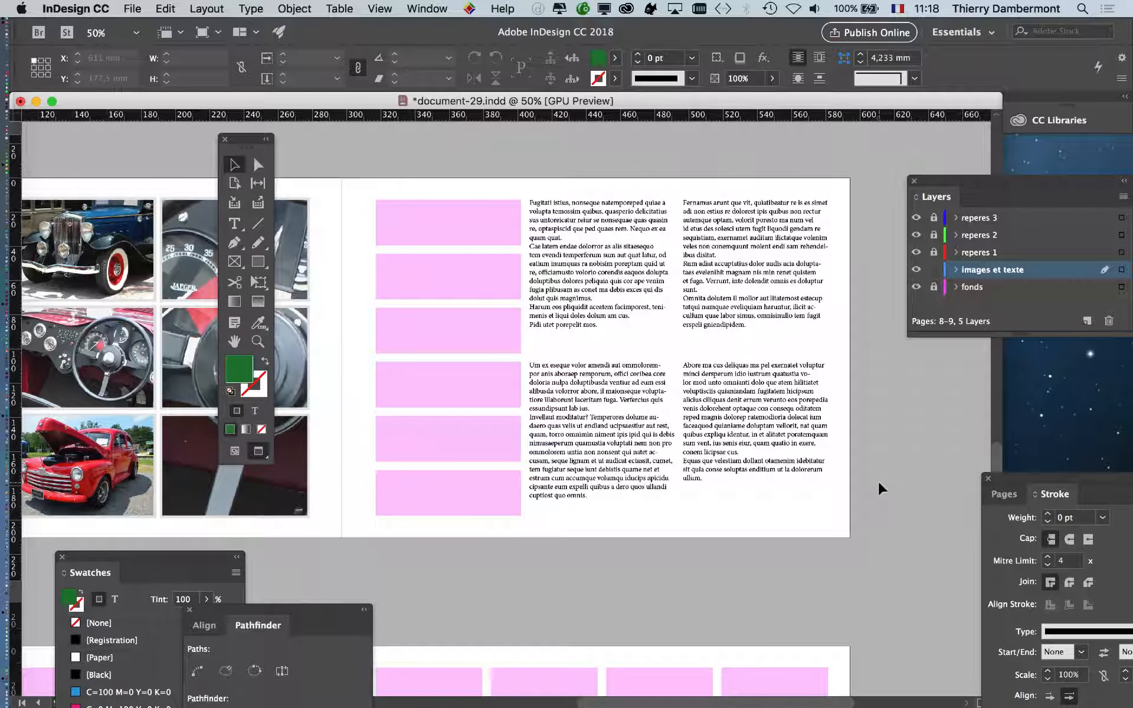
left_click_drag(621, 407, 672, 405)
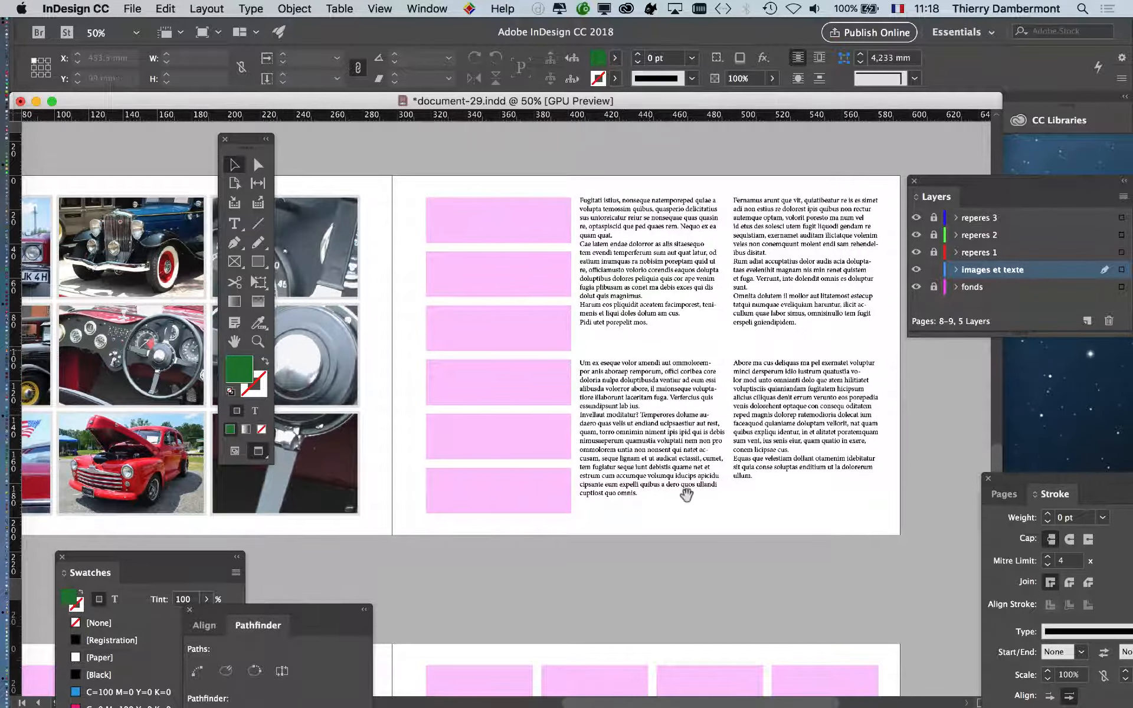
left_click_drag(718, 524, 687, 527)
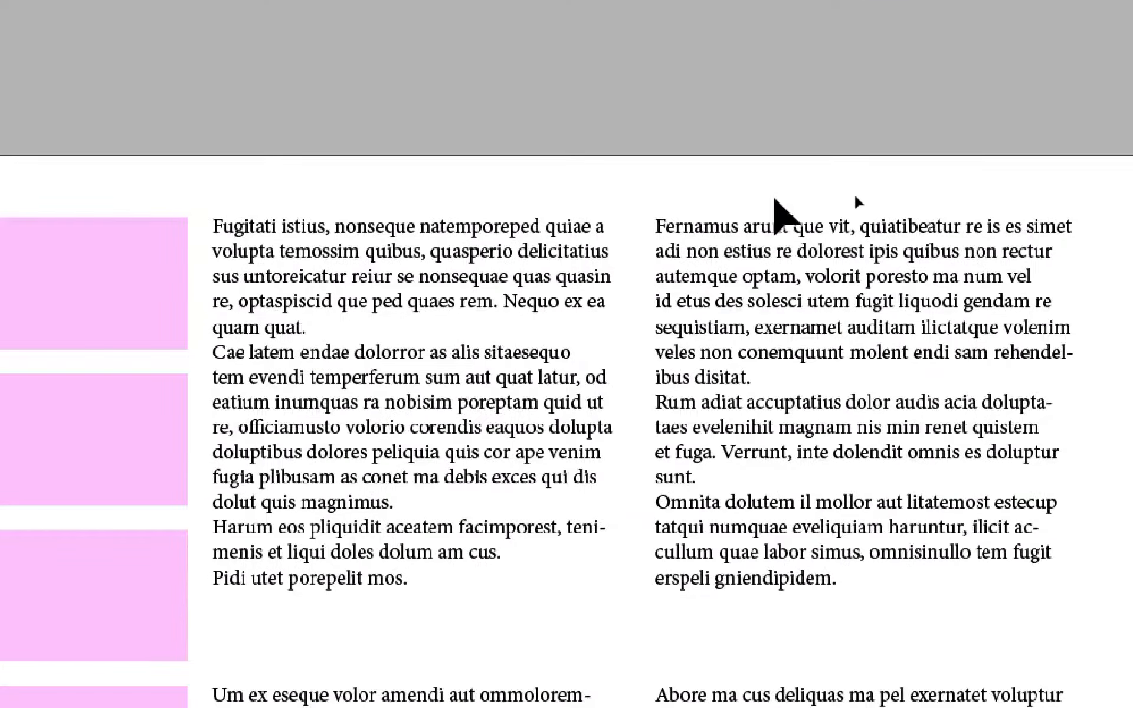
scroll(440, 353, "down", 3)
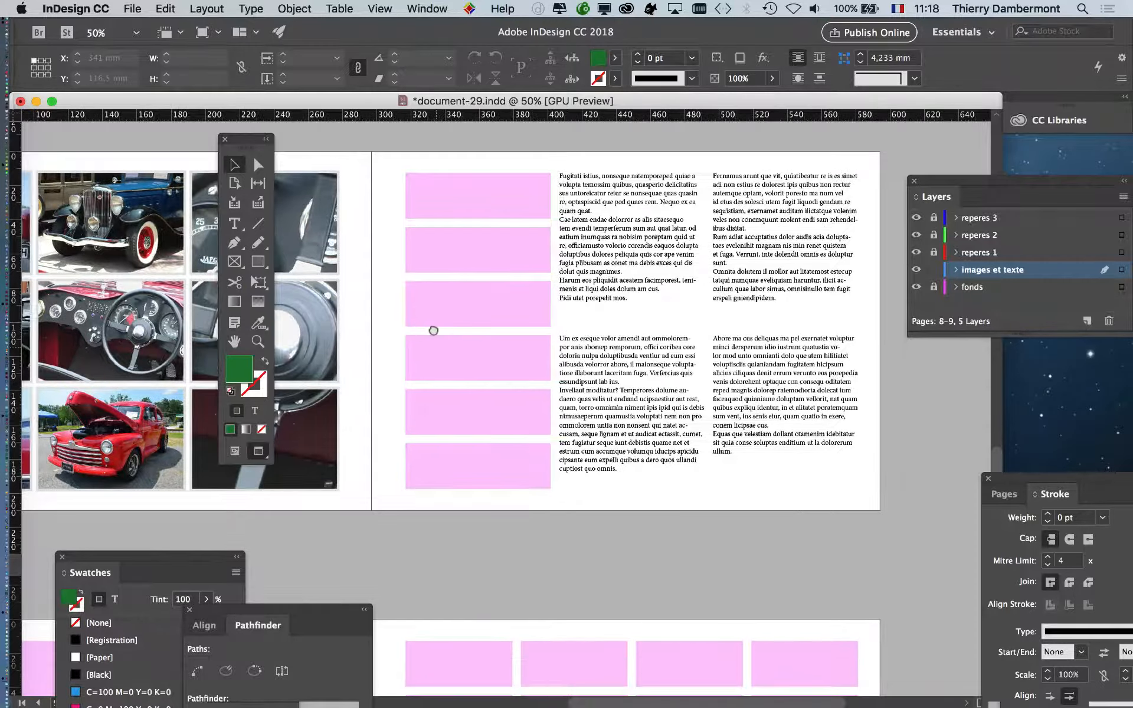
left_click_drag(952, 183, 990, 211)
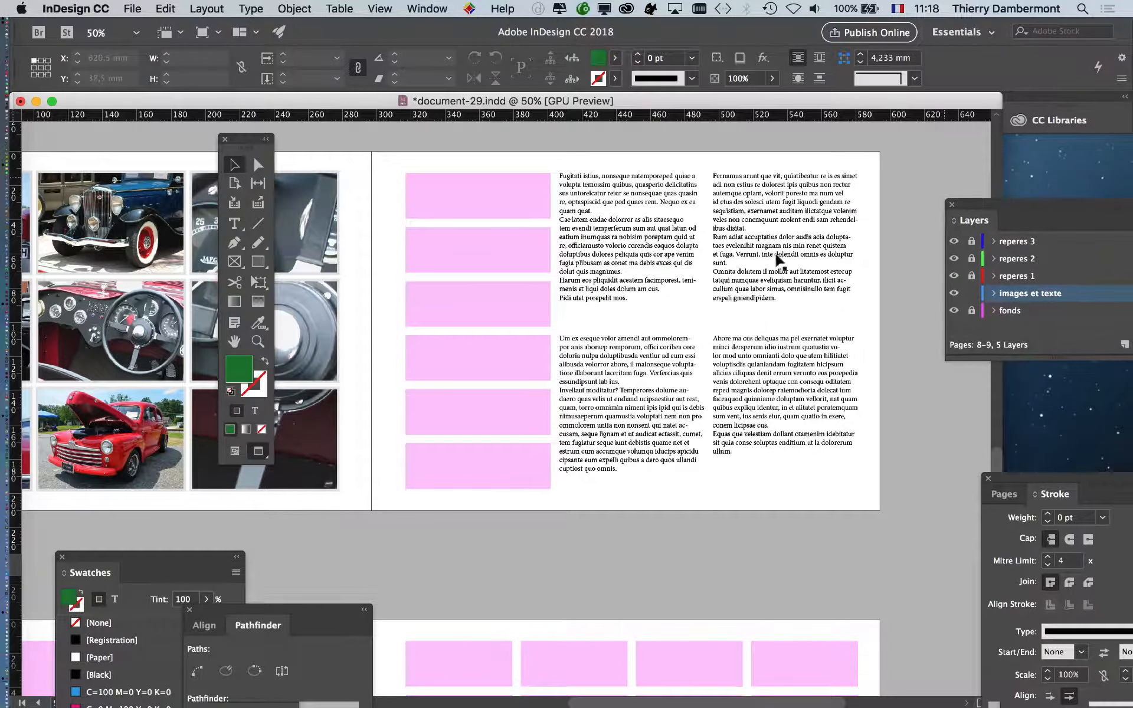
scroll(664, 291, "left", 2)
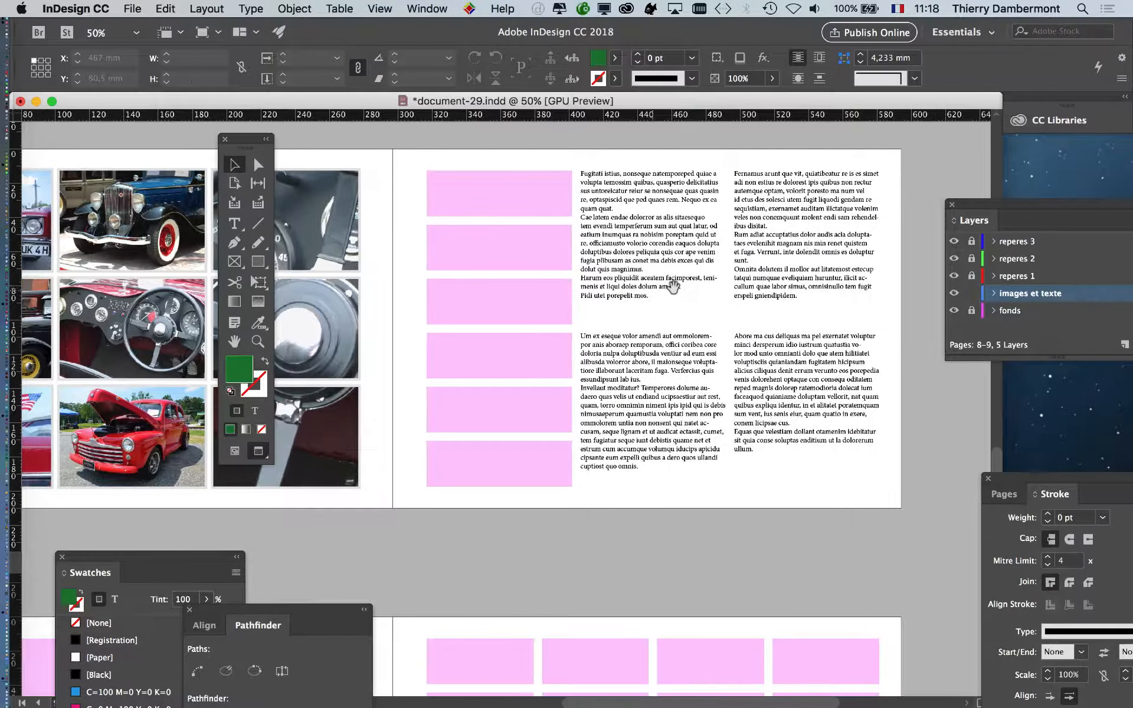
Save a copy of the document as document-30.indd in document-27_Folder.
left_click(133, 8)
key("Return")
left_click(539, 86)
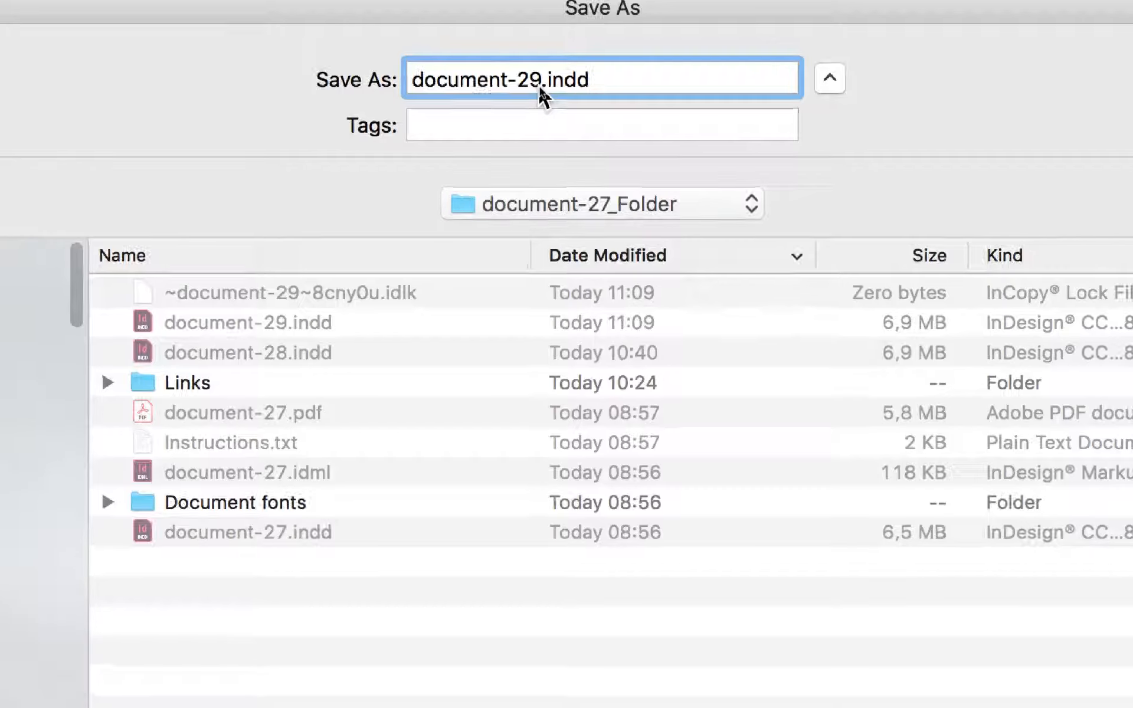
key("BackSpace")
key("BackSpace")
type("30")
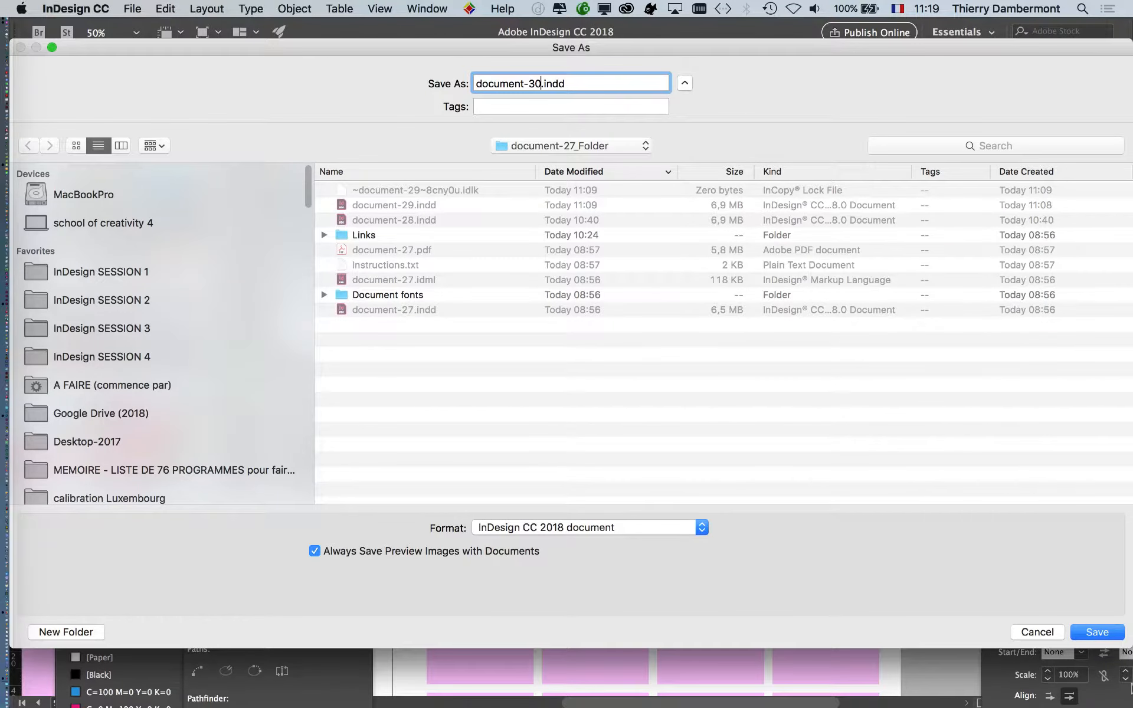
left_click(1089, 634)
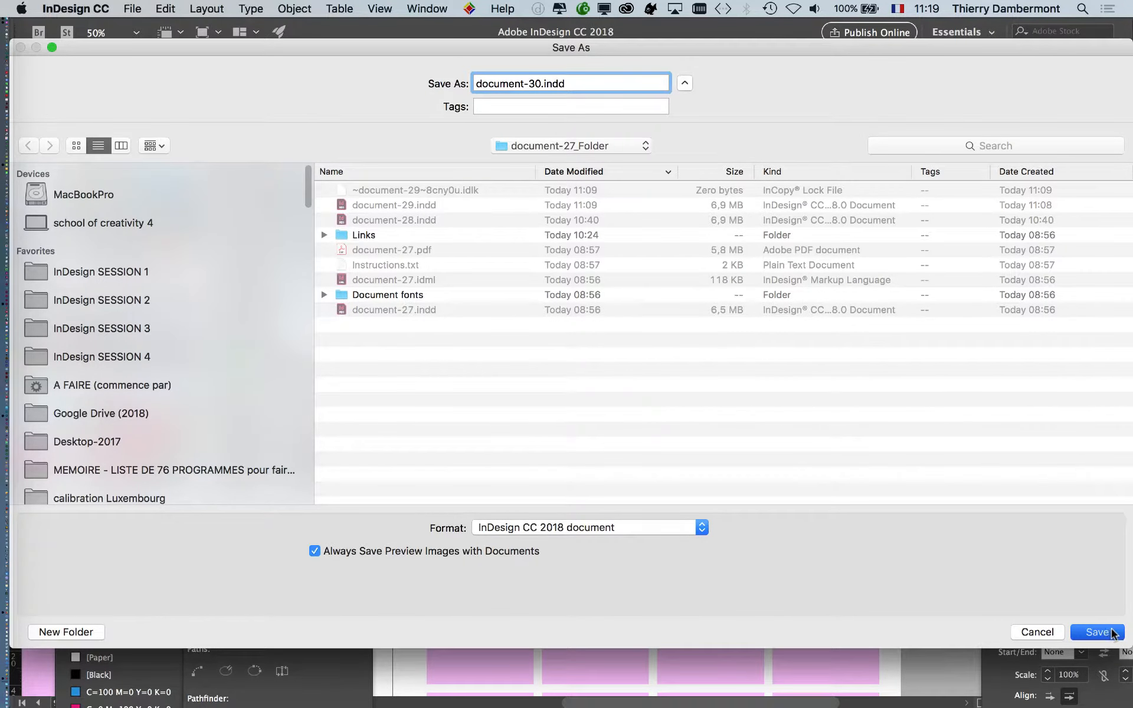